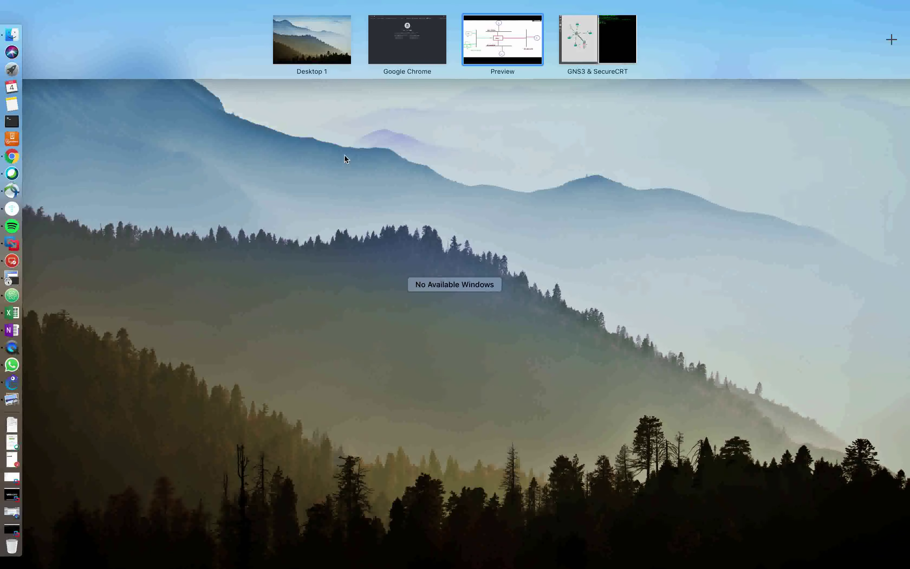
Launch Atom from Launchpad and return to its empty untitled window on the desktop
left_click(9, 75)
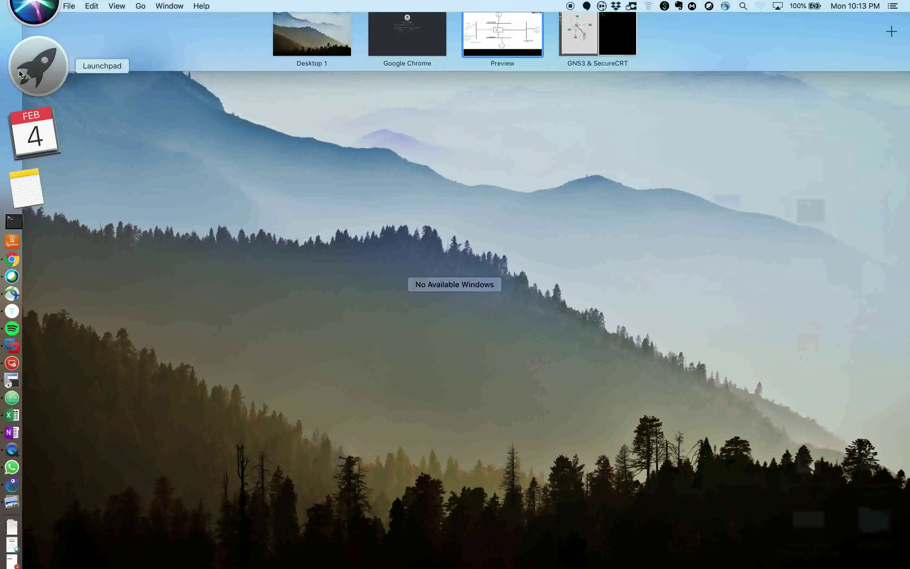
type("at")
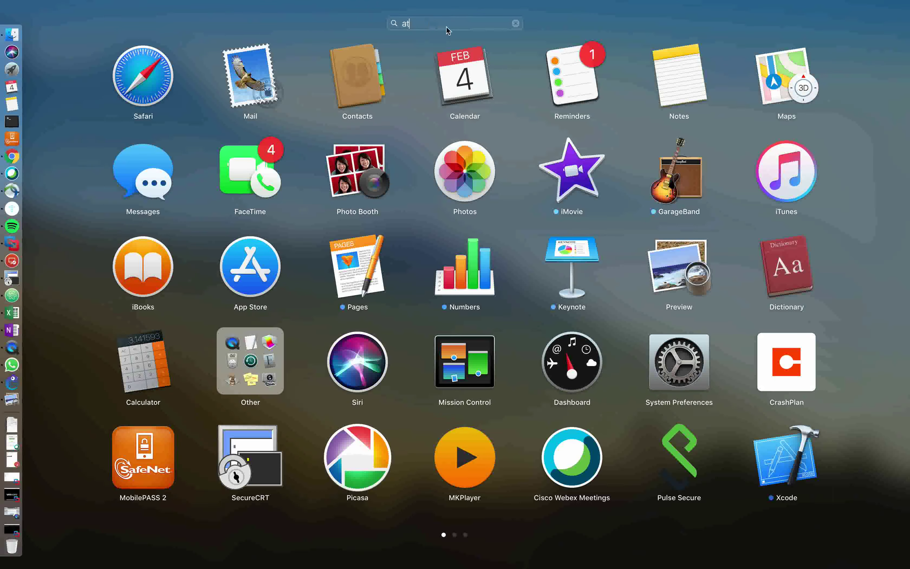
left_click(463, 69)
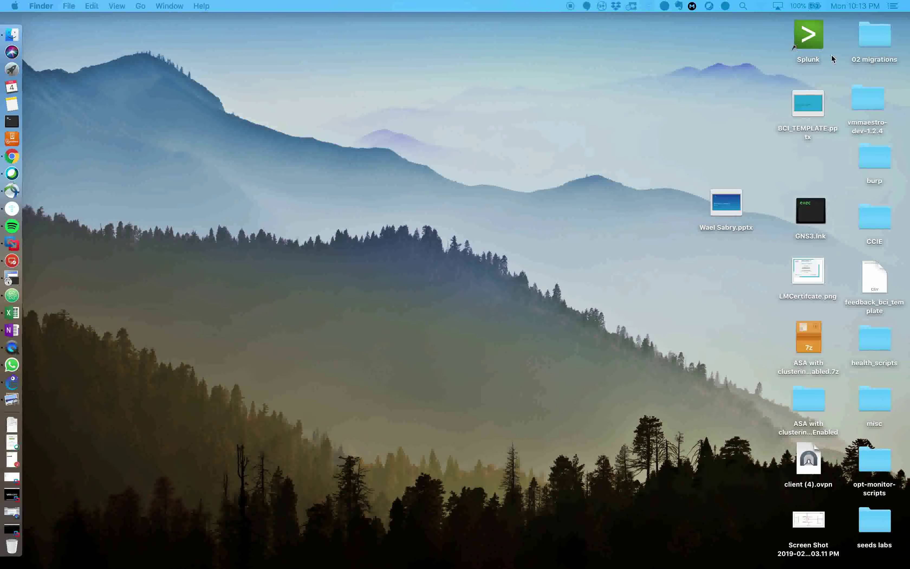
key("ctrl+Right")
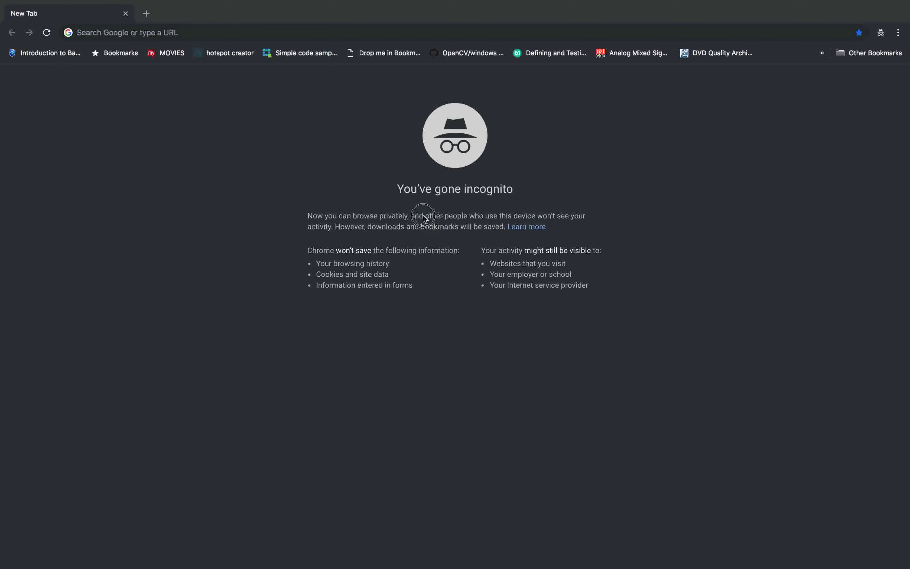
key("ctrl+Left")
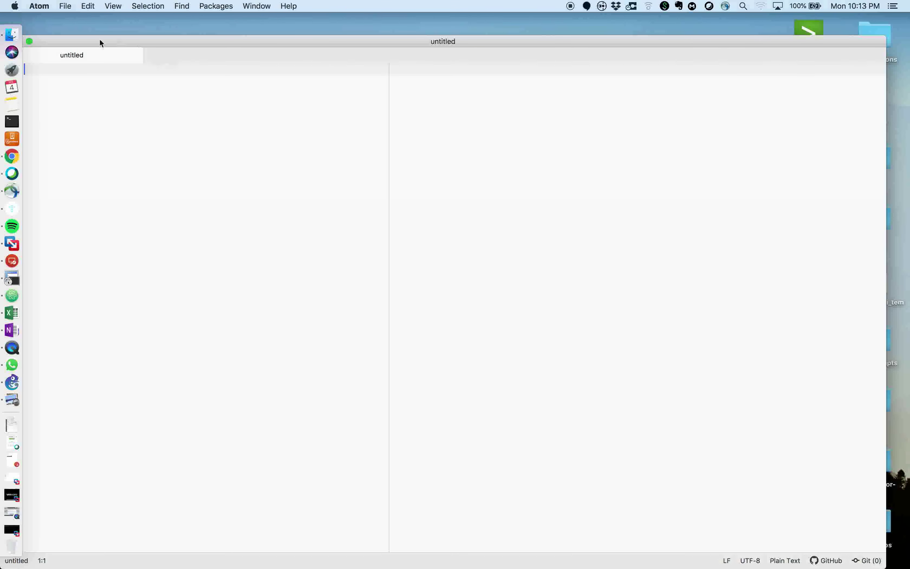
Make the Atom editor full screen and paste in the SW1 VLAN configuration
left_click_drag(100, 39, 152, 39)
left_click(103, 41)
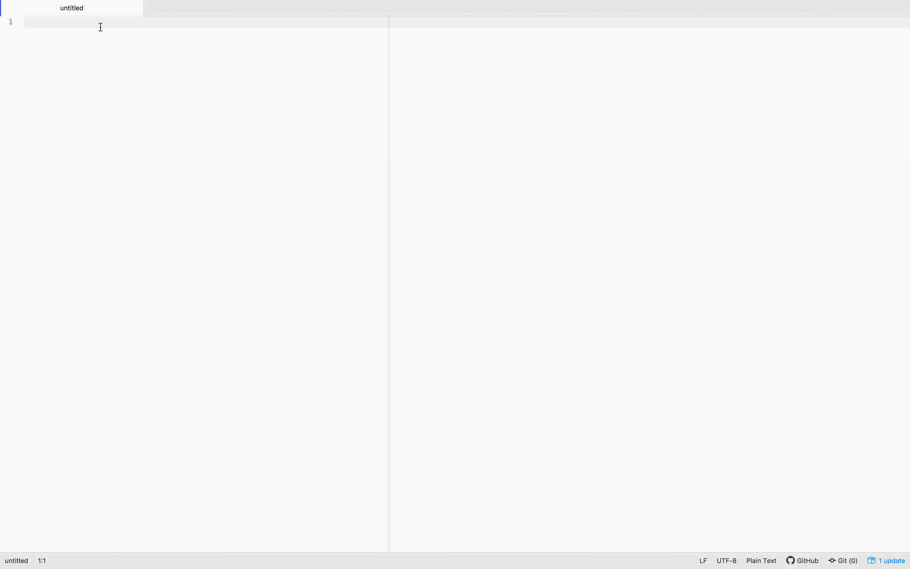
type("SW1  #FMC, NTP and FTD (management) in VLAN 100 interface range e 0/0 , e 0/1 , e 2/0 switchport mode access switchport access vlan 100 no shut   interface range e 1/1, e 2/2 switchport mode access switchport access vlan 10 no shut  interface range e 1/2 , e 2/1 switchport mode access switchport access vlan 20 no shut  interface range e 1/3 , e 2/3 switchport mode access switchport access vlan 30 no shut")
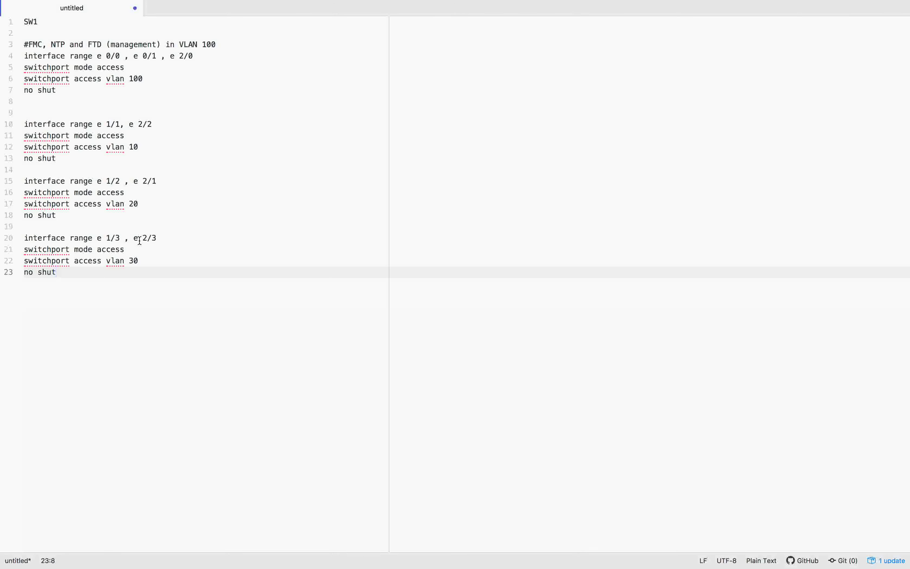
Move the Atom space after Preview in Mission Control, glance at the GNS3 topology, then return
key("ctrl+Right")
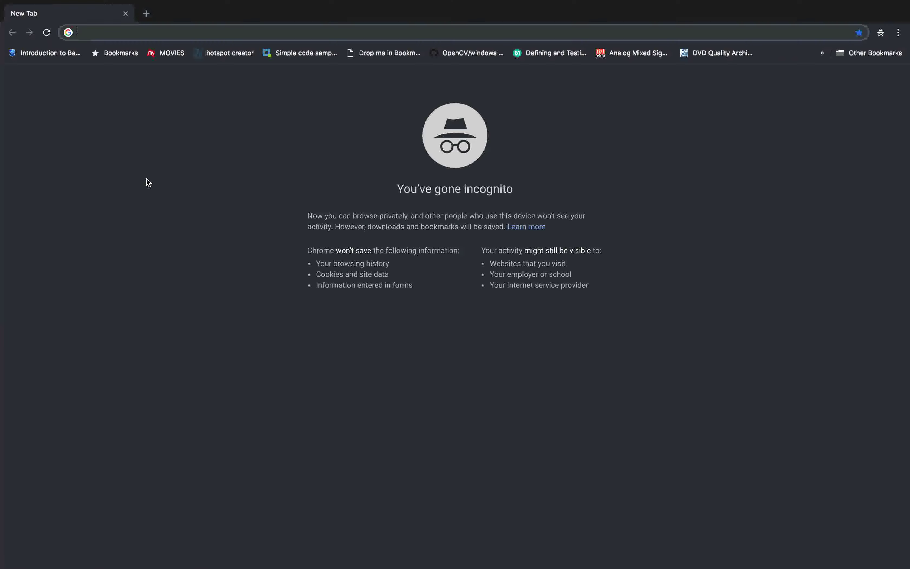
key("ctrl+Up")
left_click_drag(353, 29, 574, 53)
left_click(561, 55)
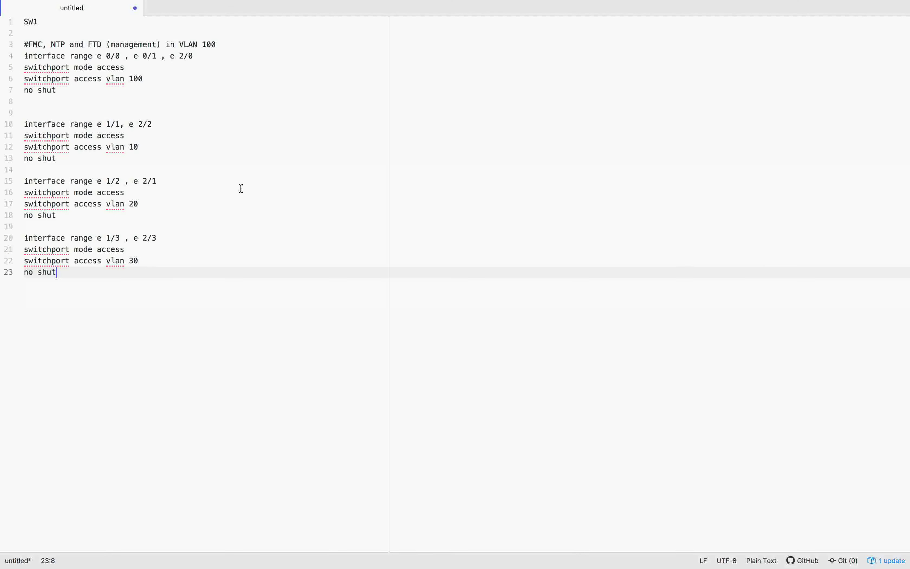
key("ctrl+Right")
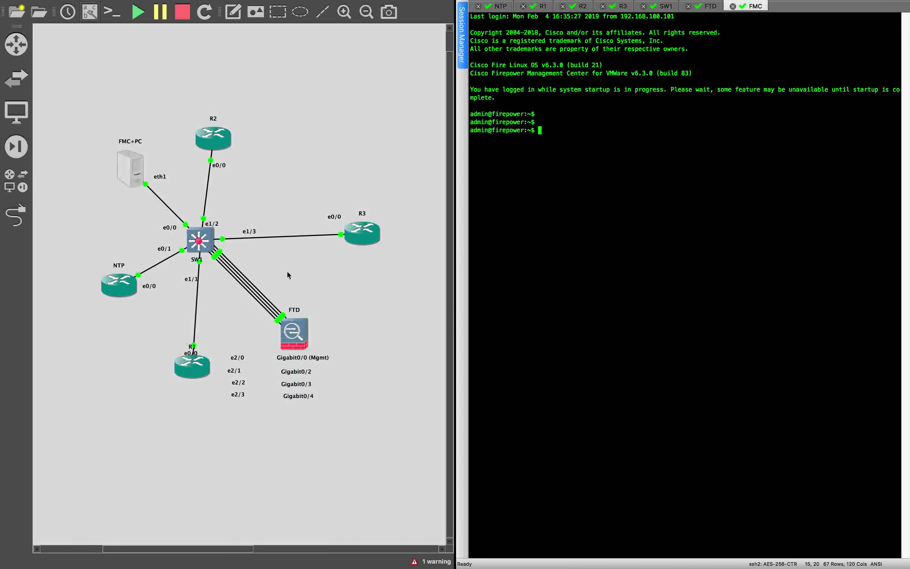
key("ctrl+Left")
key("ctrl+Left")
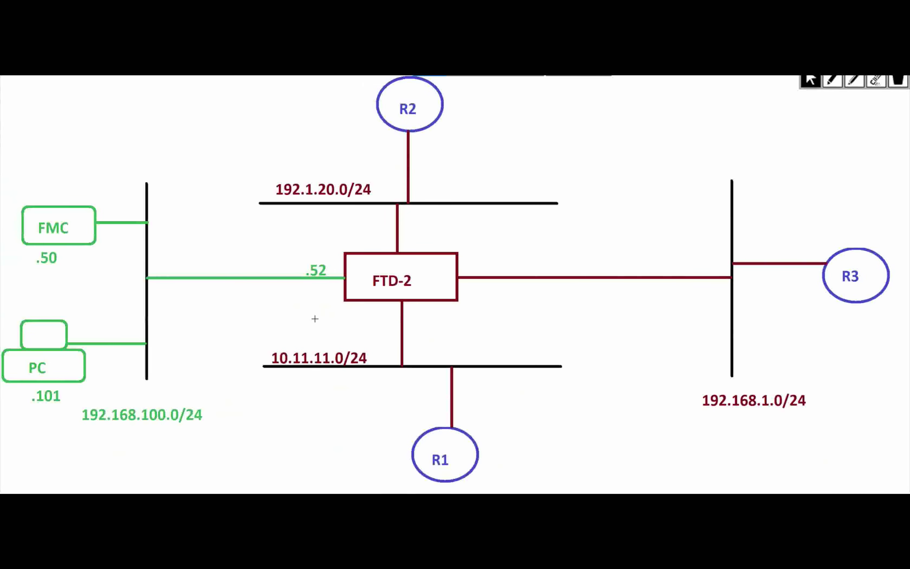
key("ctrl+Right")
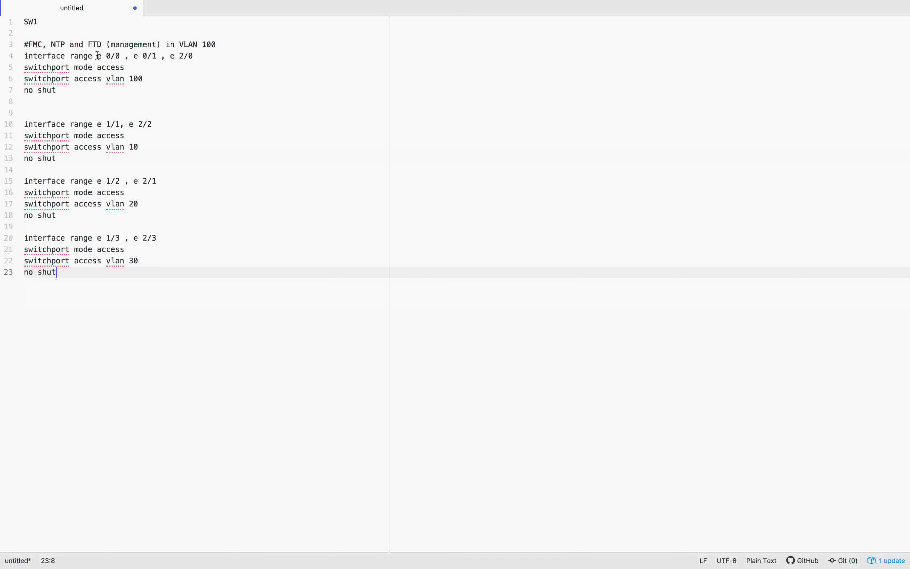
Highlight the FMC, FTD and NTP notes on line 3 and the interface range on line 4
left_click_drag(43, 43, 23, 43)
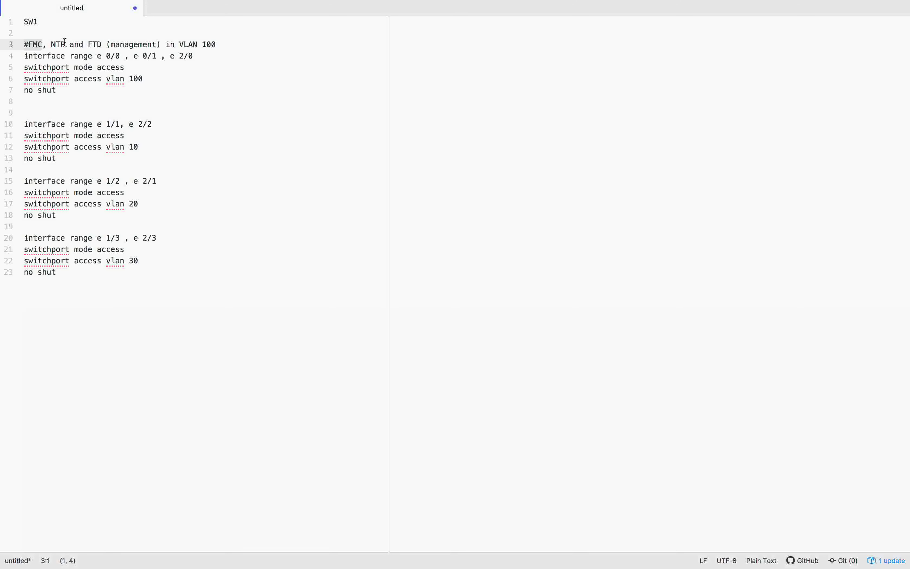
left_click_drag(87, 43, 162, 44)
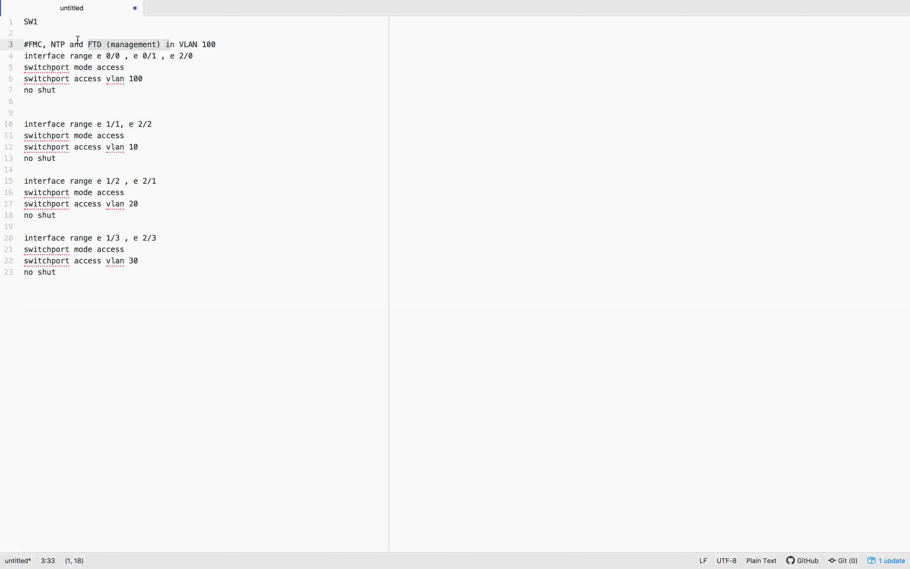
left_click_drag(70, 43, 199, 56)
left_click(98, 60)
left_click(132, 66)
key("super+Tab")
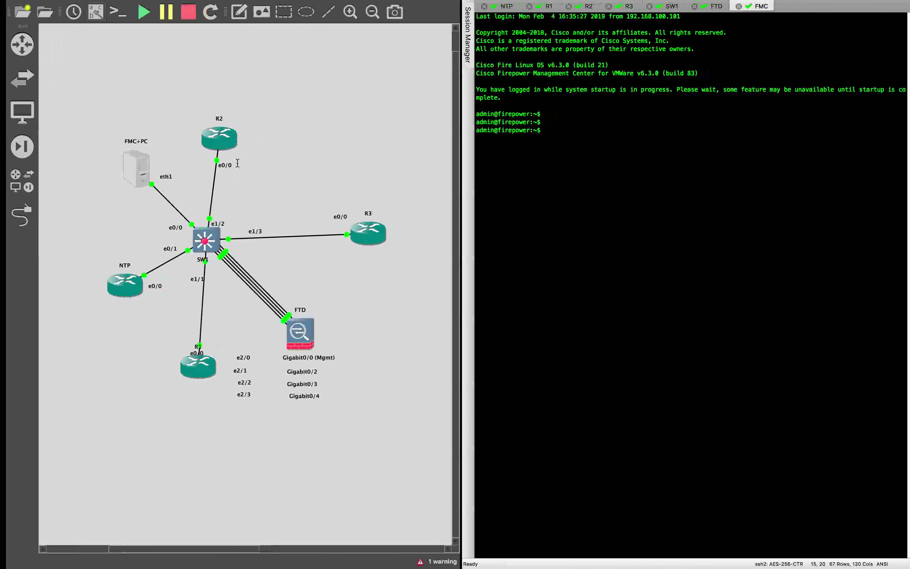
left_click(171, 228)
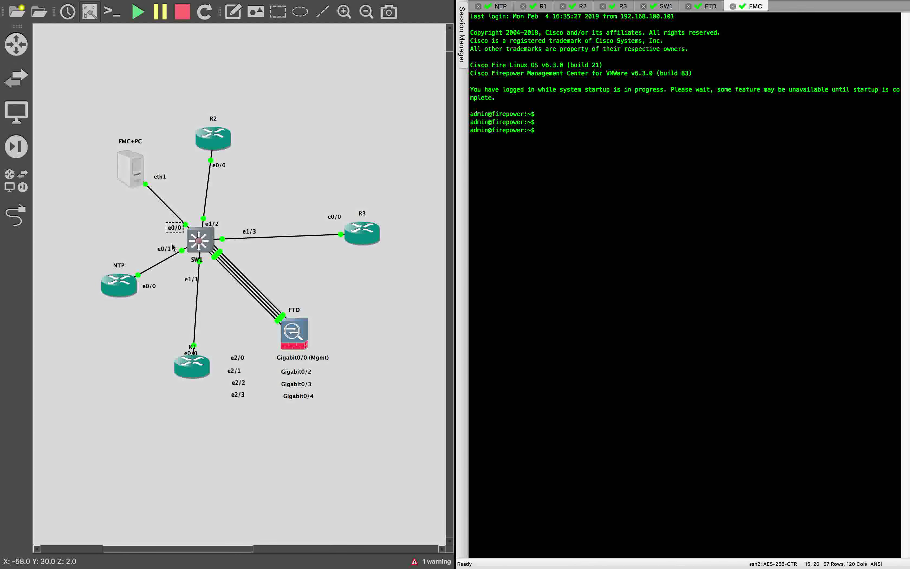
left_click(237, 357)
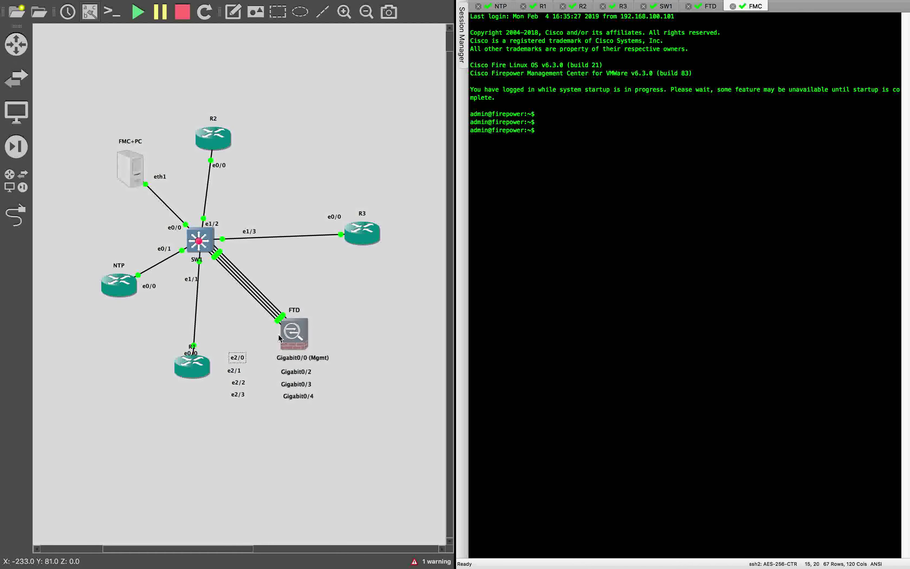
key("super+Tab")
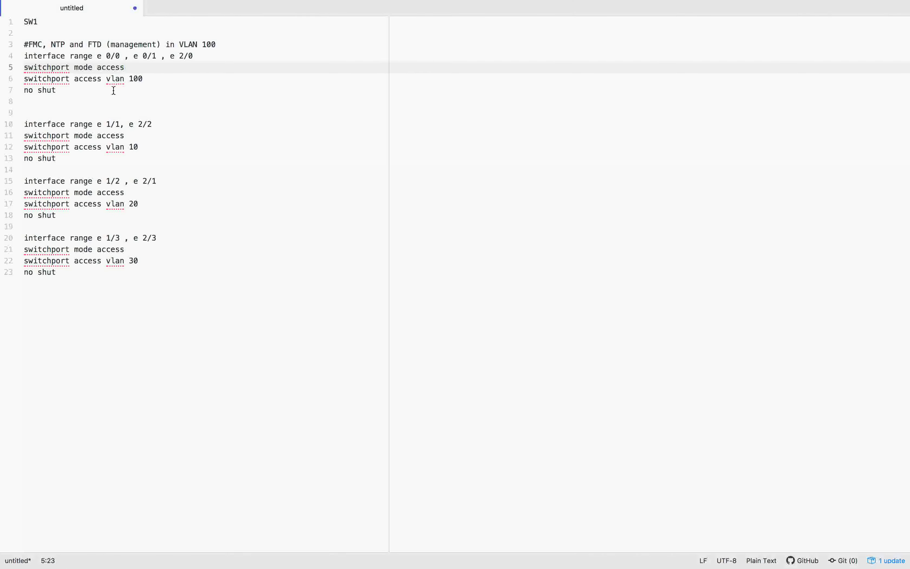
left_click_drag(107, 78, 148, 79)
key("super+Tab")
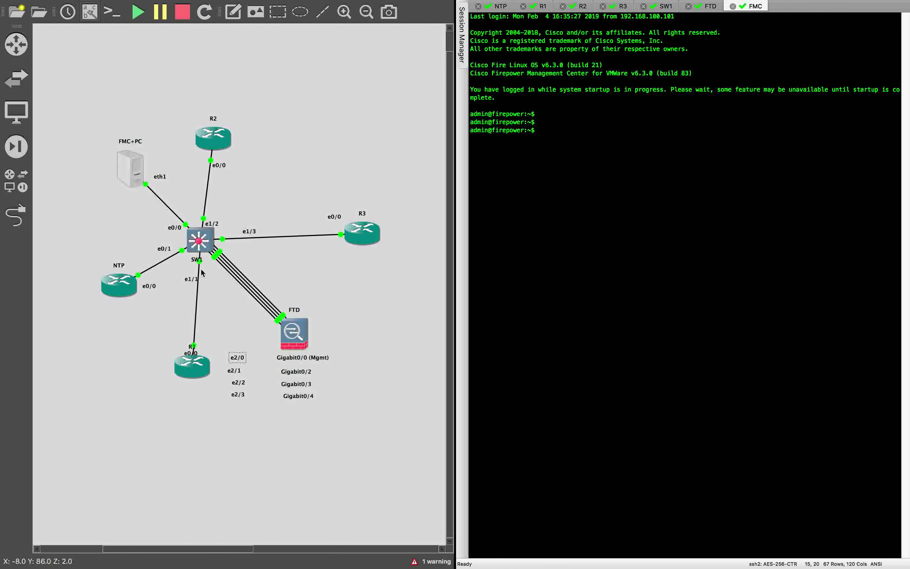
left_click(243, 383)
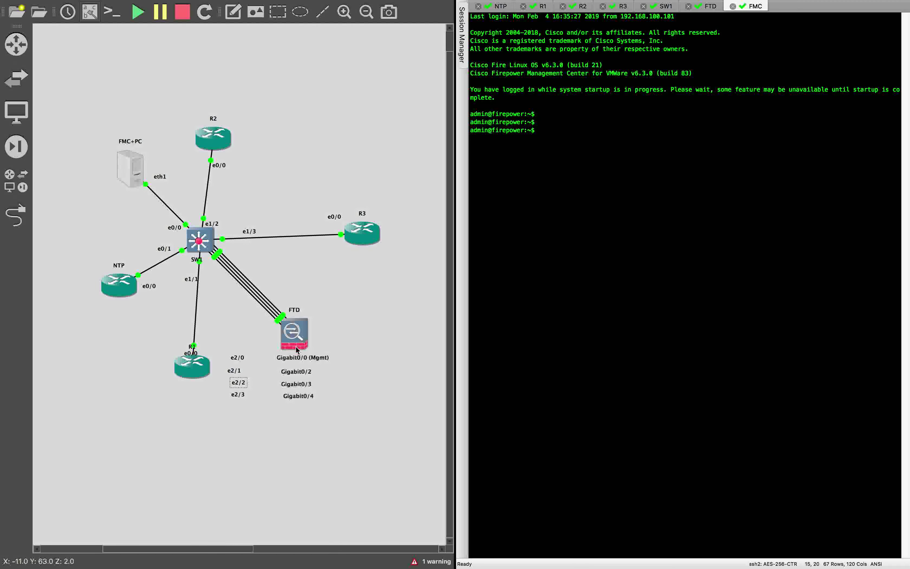
key("super+Tab")
left_click(137, 147)
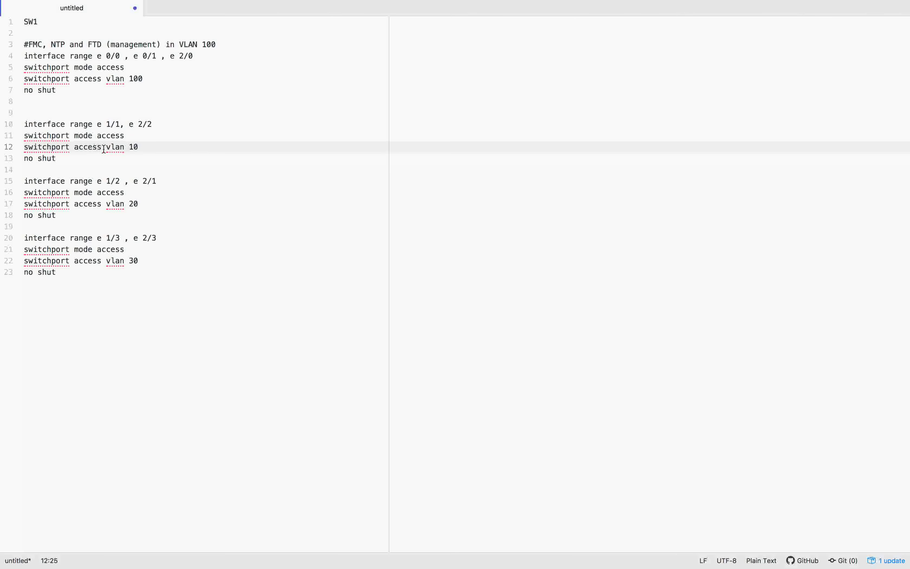
left_click_drag(105, 148, 143, 147)
left_click(171, 191)
left_click_drag(106, 203, 179, 202)
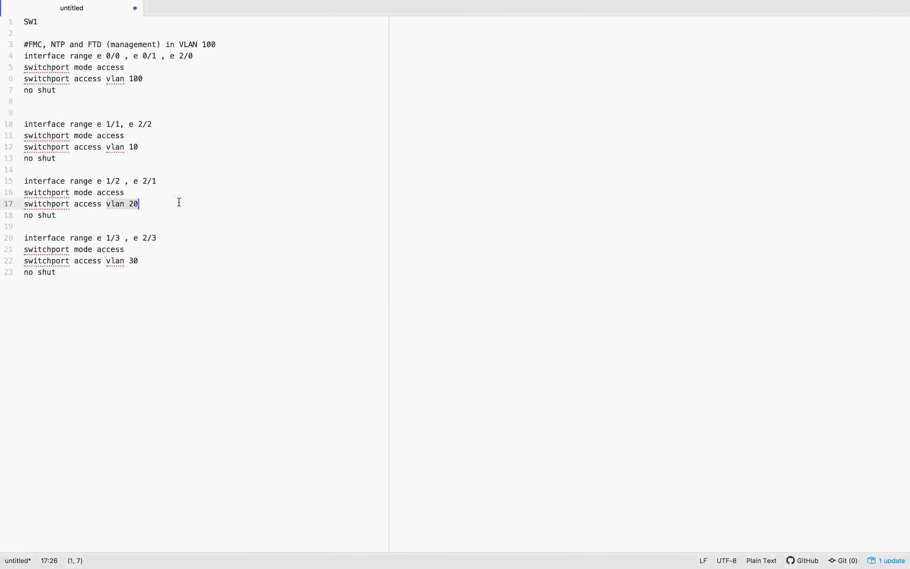
left_click(179, 260)
left_click_drag(101, 278, 1, 2)
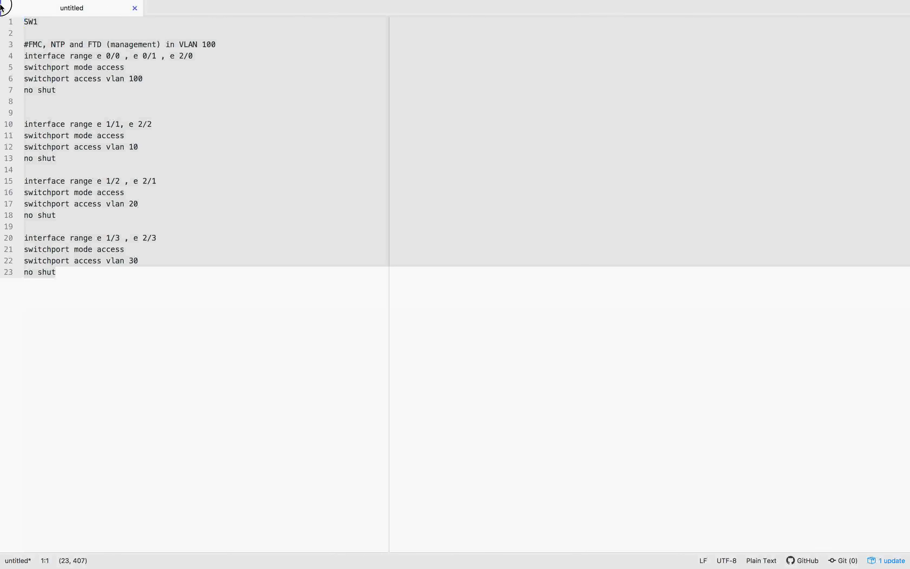
left_click_drag(1, 2, 24, 47)
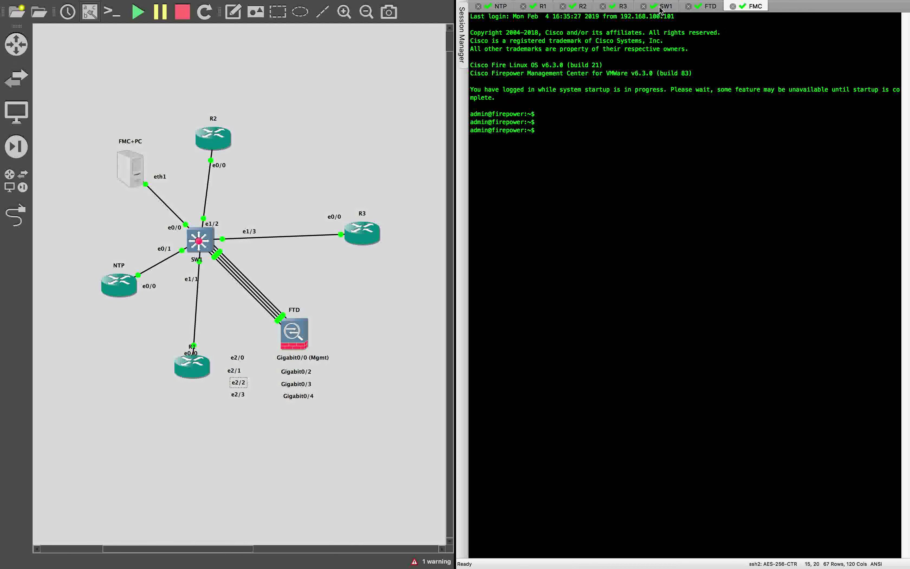
In SW1's console, enter conf t and paste the VLAN 100/10/20/30 access-port config
left_click(663, 7)
key("Return")
type("conf t")
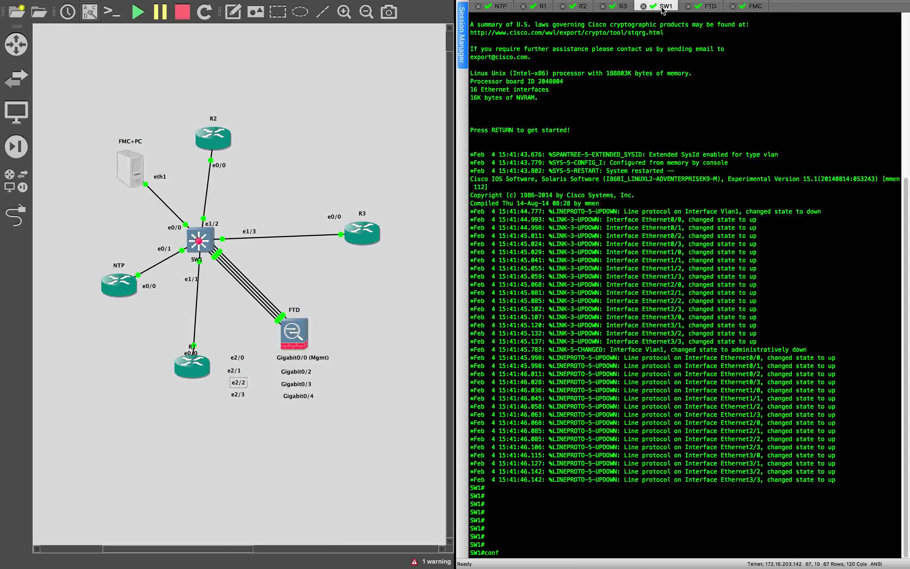
key("Return")
type("#FMC, NTP and FTD (management) in VLAN 100 interface range e 0/0 , e 0/1 , e 2/0 switchport mode access switchport access vlan 100")
key("Return")
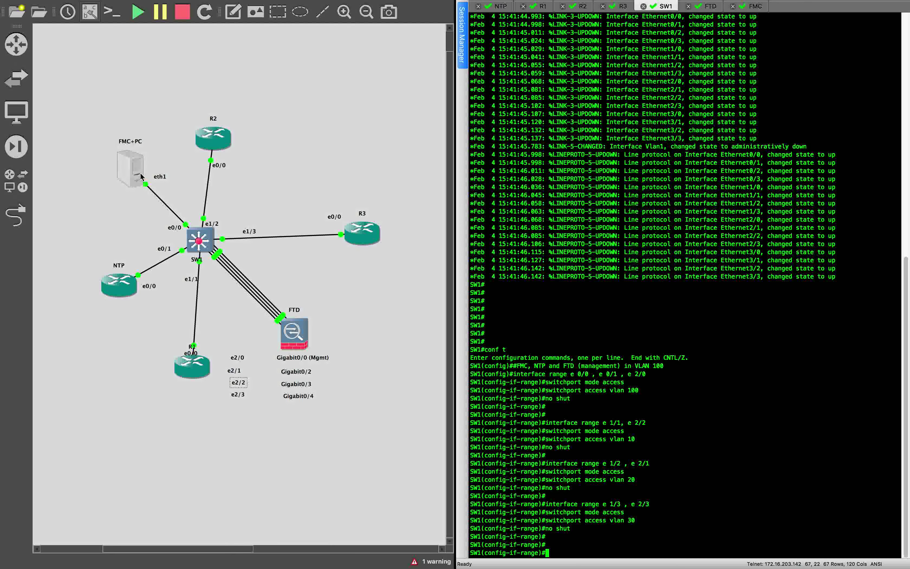
left_click(134, 168)
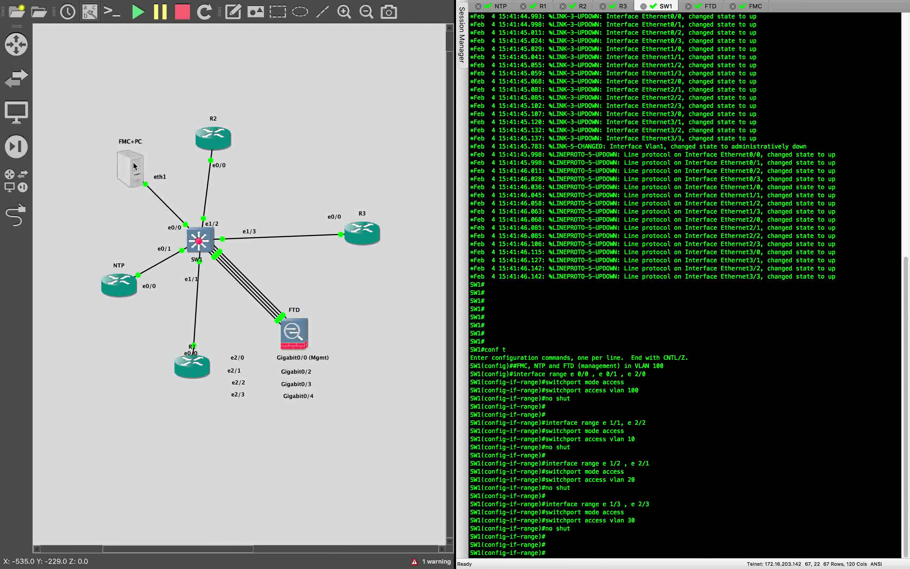
mouse_move(134, 166)
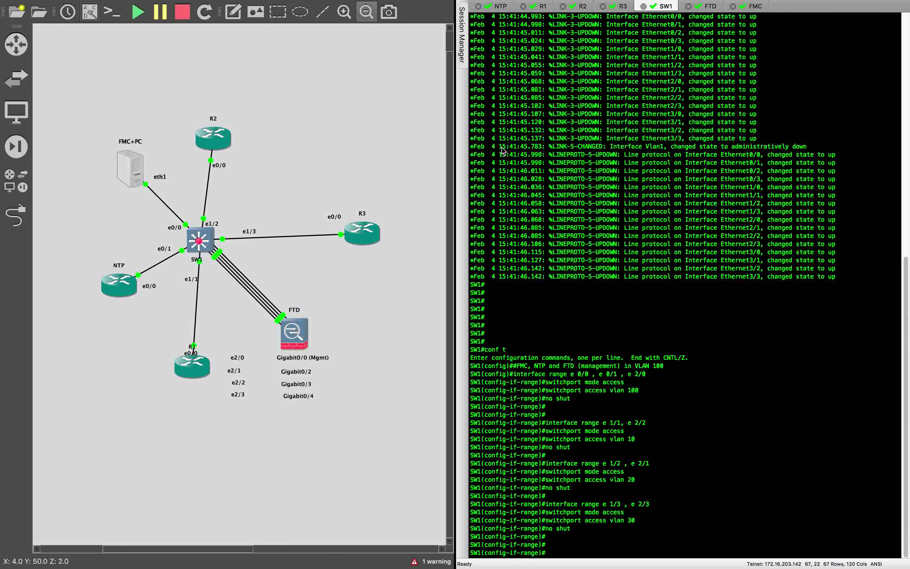
On R1, run show ip int br and confirm Ethernet0/0 is 192.168.100.31
left_click(500, 6)
key("Return")
key("Return")
key("Return")
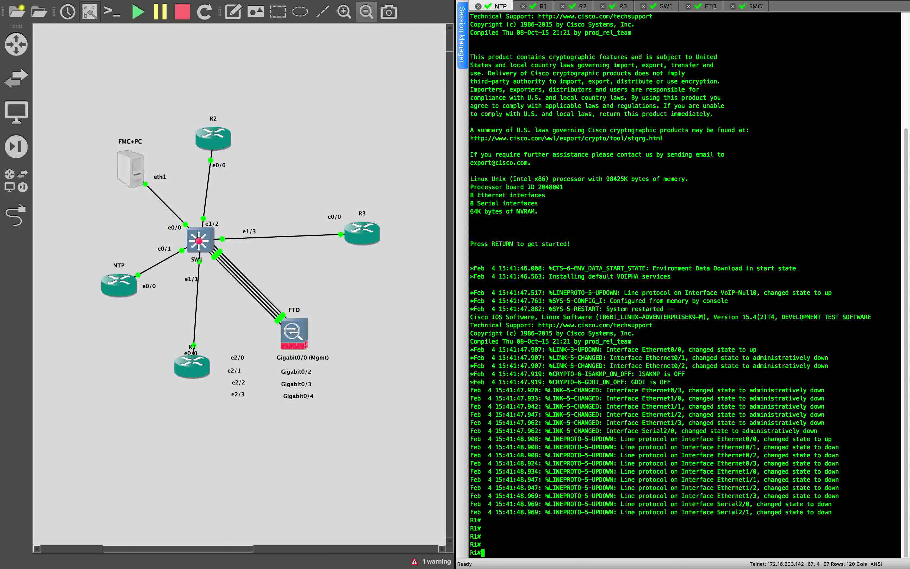
key("Return")
type("show ip")
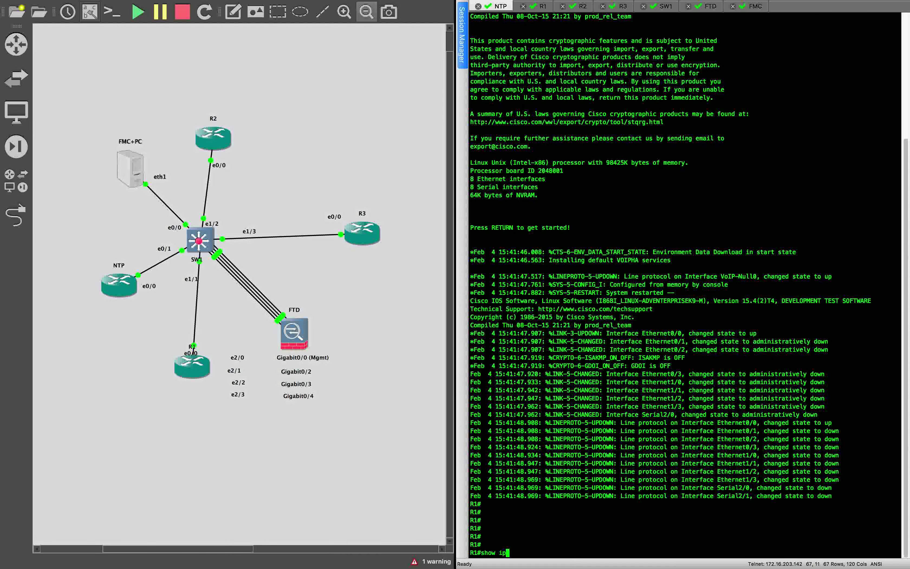
type(" int br")
key("Return")
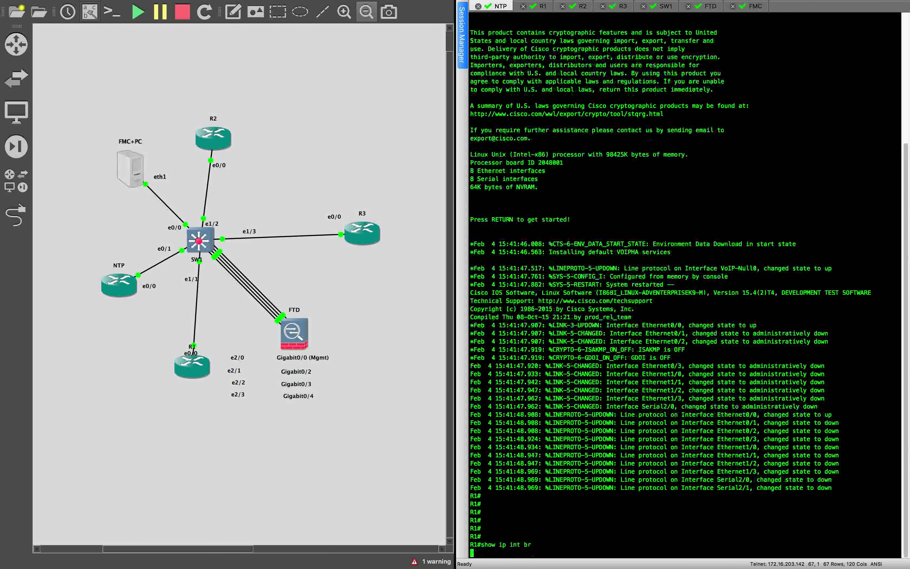
left_click_drag(570, 463, 617, 466)
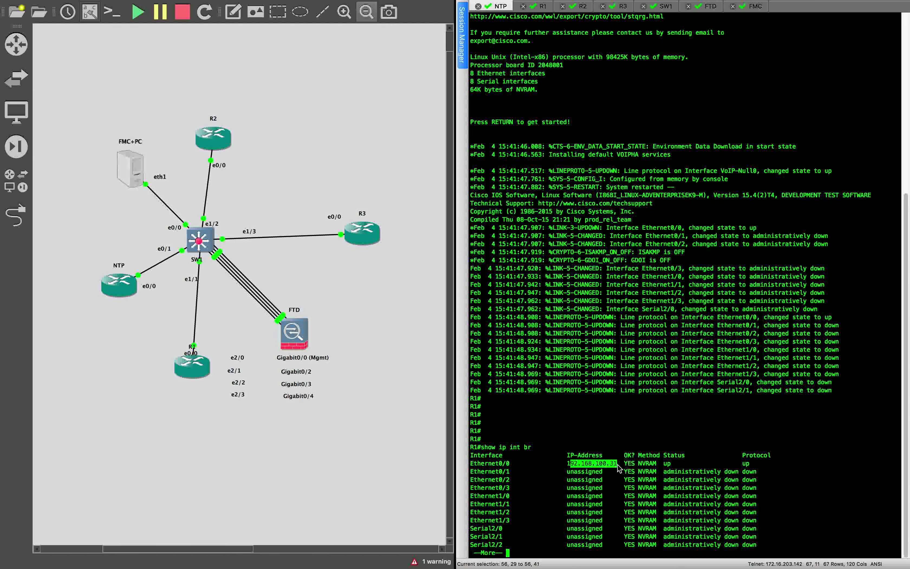
Clear the R1 terminal screen and ping 192.168.100.50 successfully
mouse_move(37, 3)
left_click(112, 6)
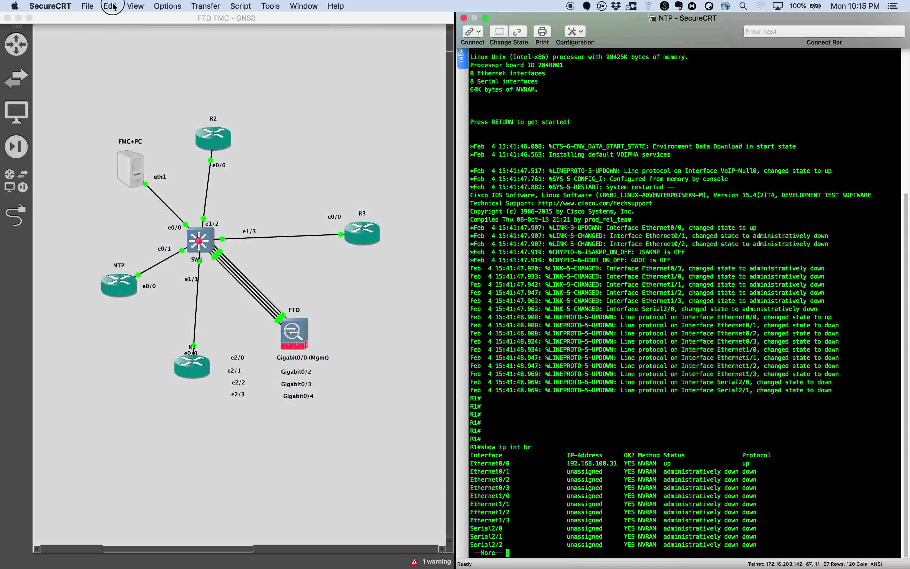
left_click(149, 142)
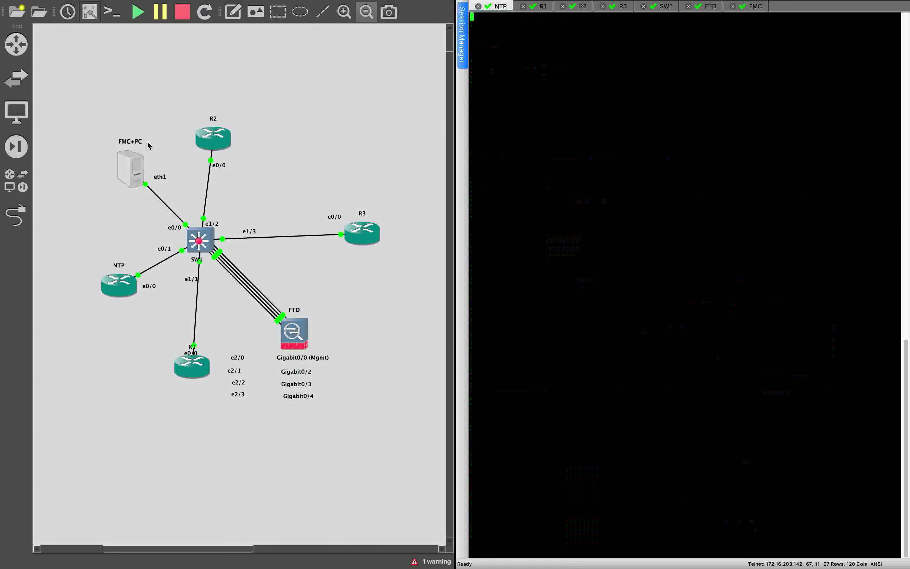
key("Return")
key("Return")
key("Return")
key("Return")
key("Return")
key("Return")
key("Return")
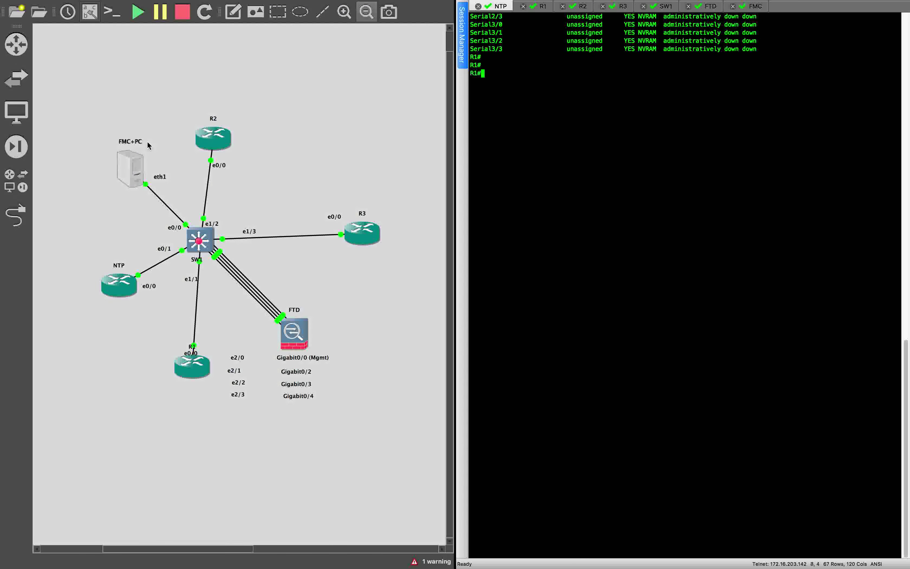
key("Return")
key("Return")
type("ping 192.")
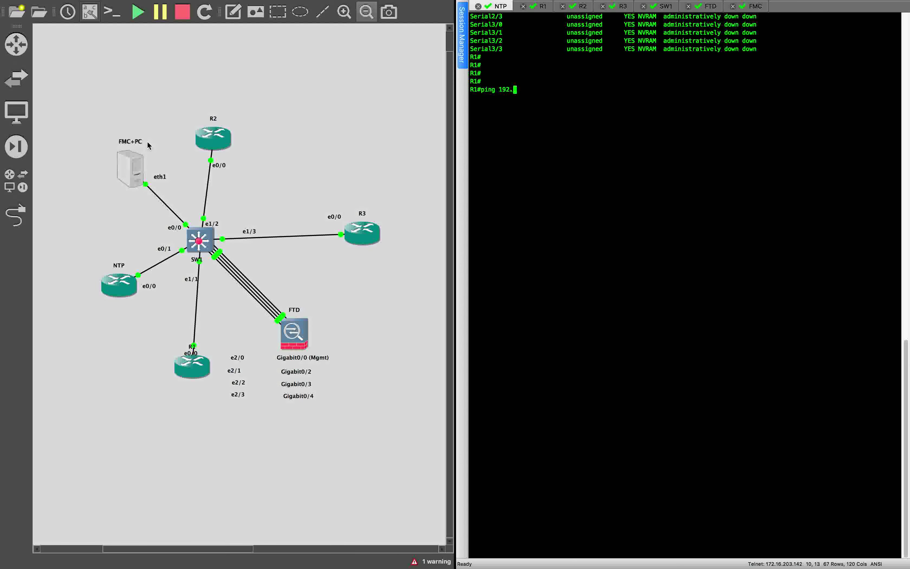
type("168.100.50")
key("Return")
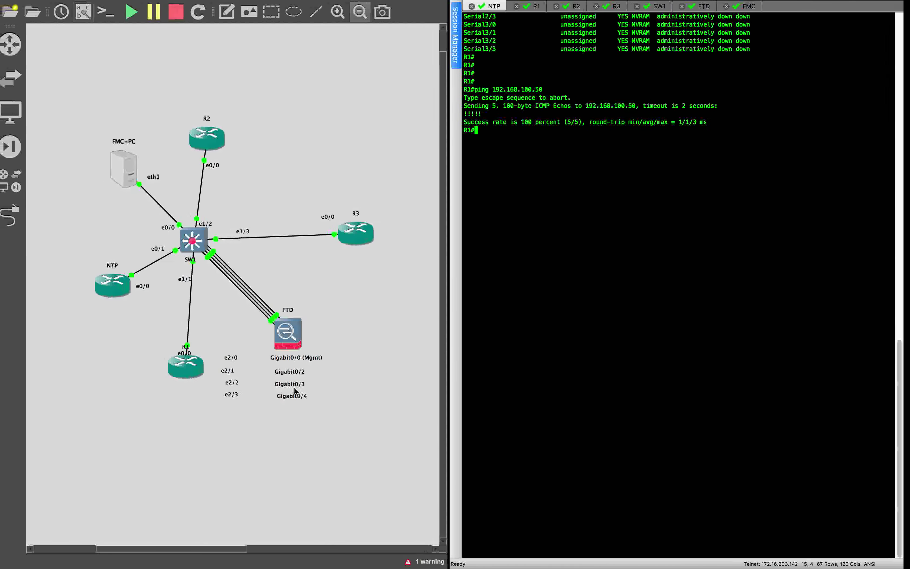
mouse_move(1, 396)
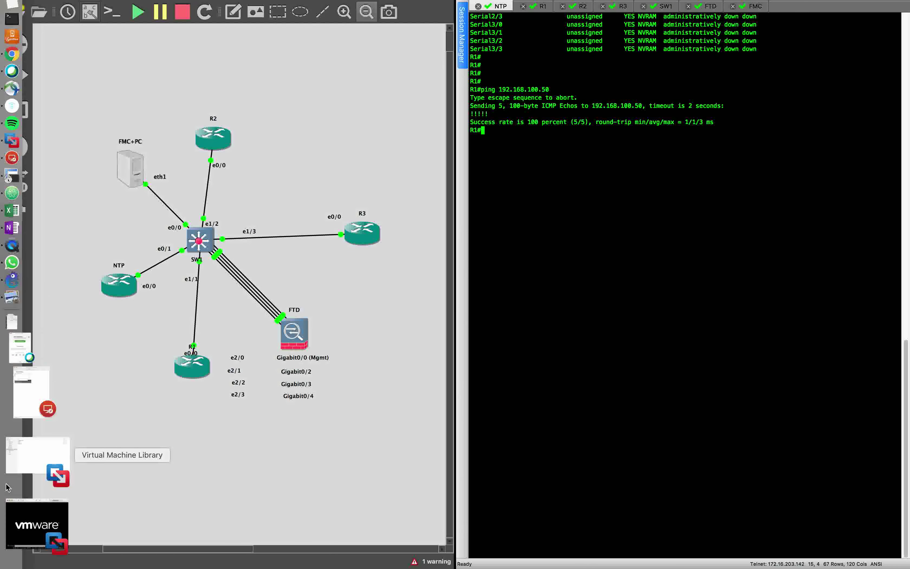
Restore the GNS3 VM and FMC windows, wake FMC to its login prompt, then exit full screen
left_click(16, 499)
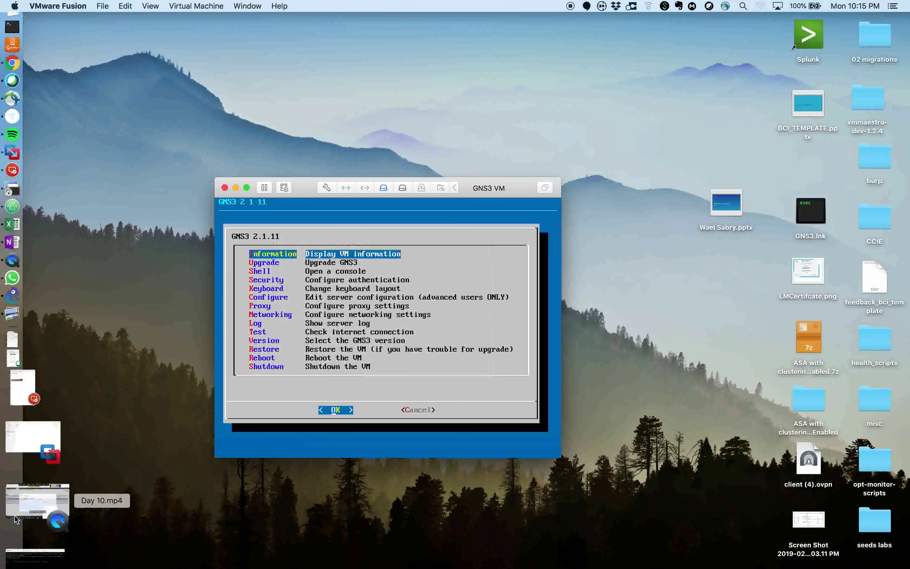
left_click(15, 526)
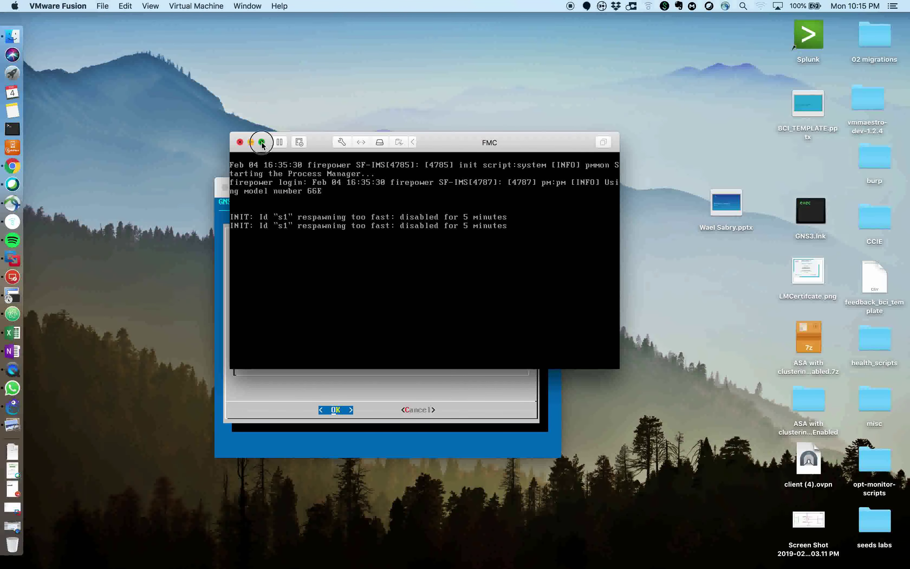
left_click(261, 142)
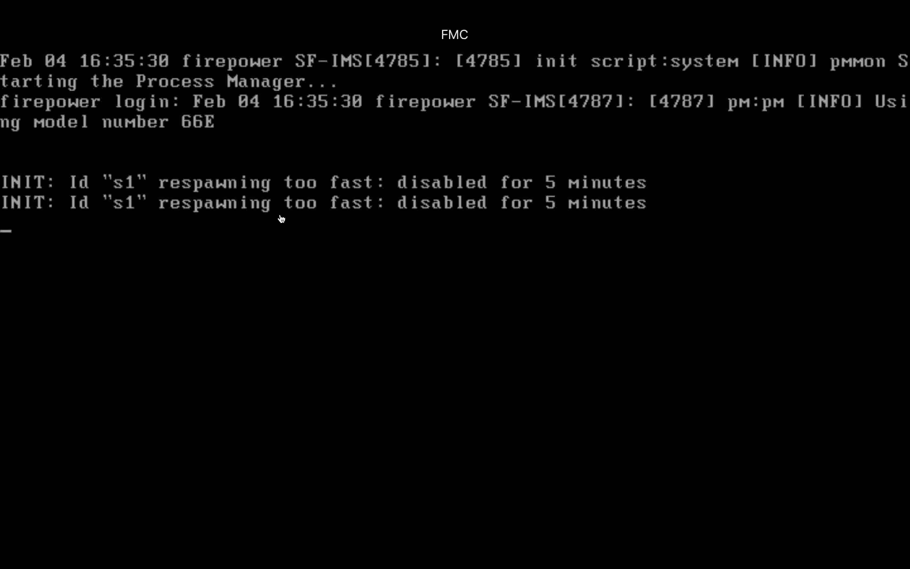
key("Return")
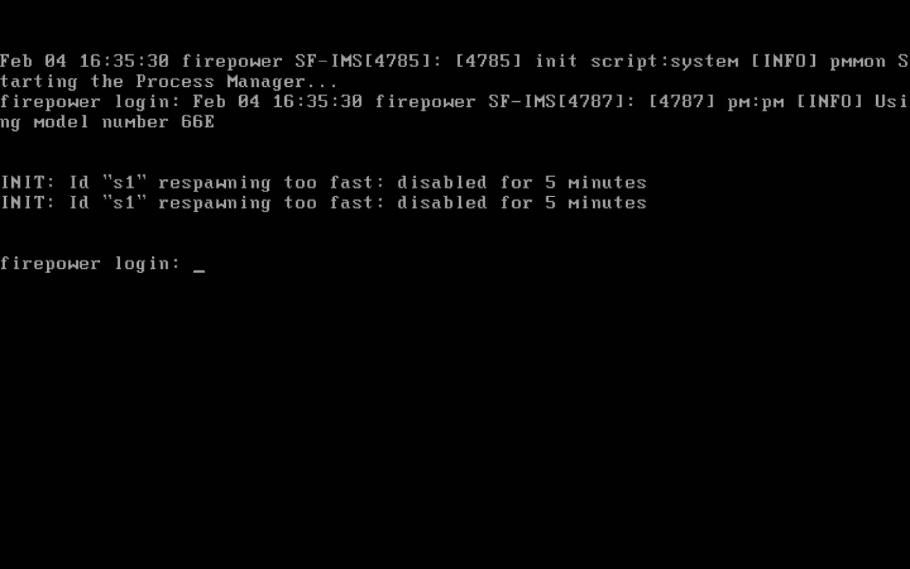
mouse_move(67, 4)
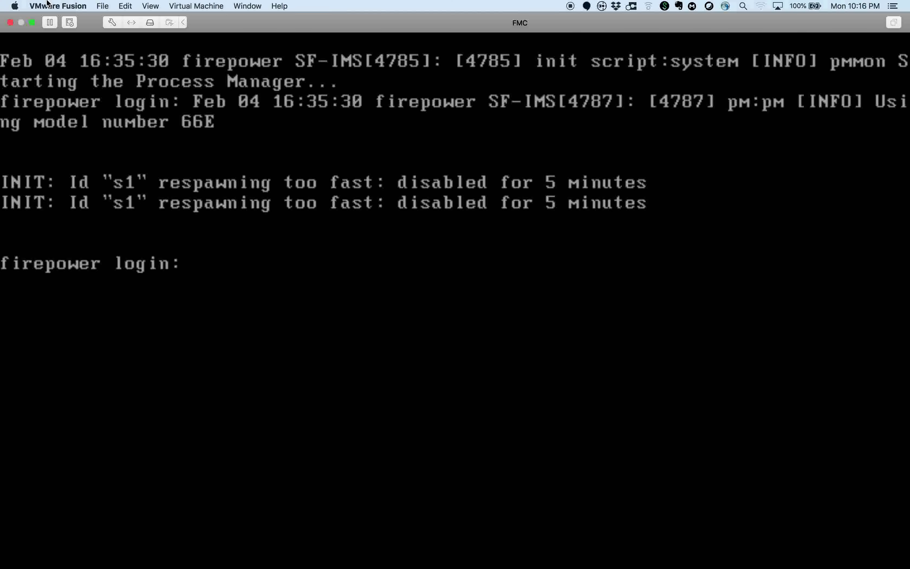
left_click(32, 22)
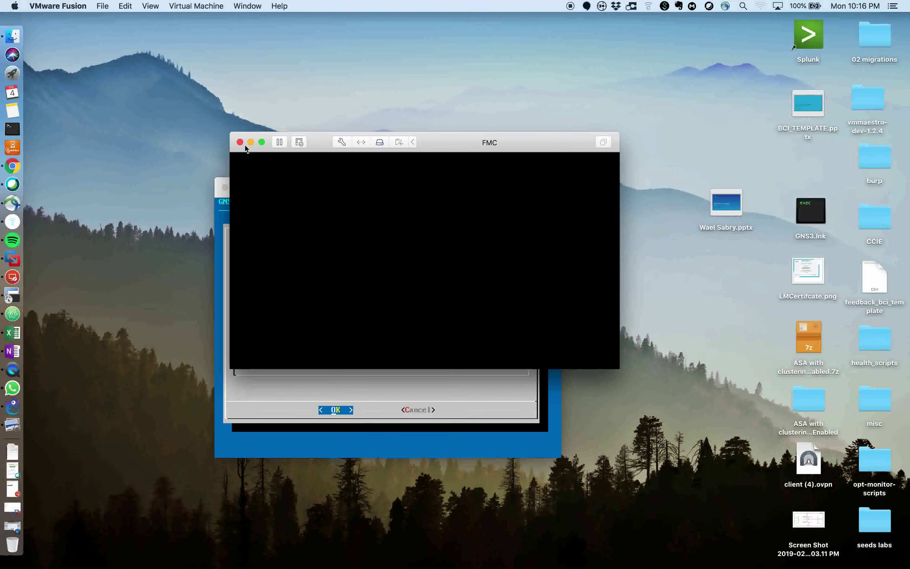
key("ctrl+Right")
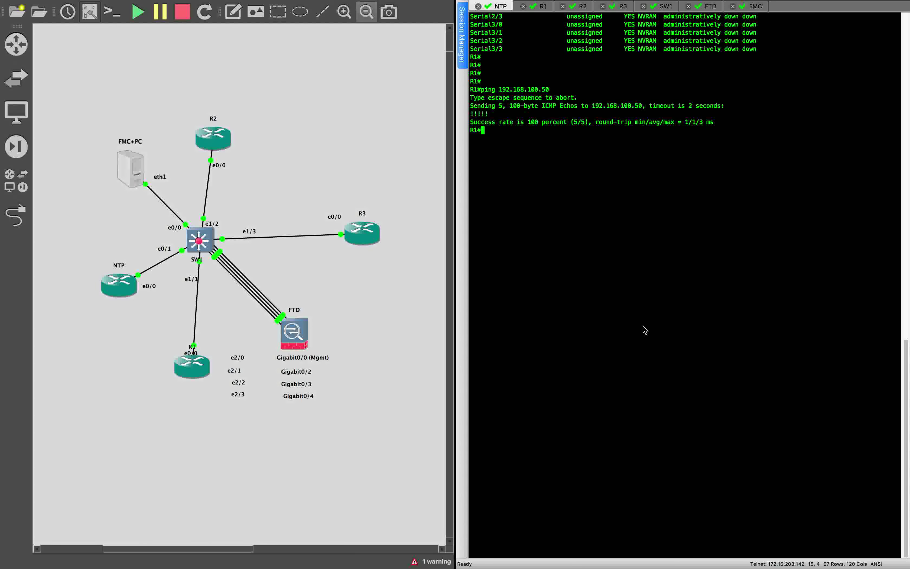
Get a fresh FMC shell prompt and check the FTD console session
left_click(756, 6)
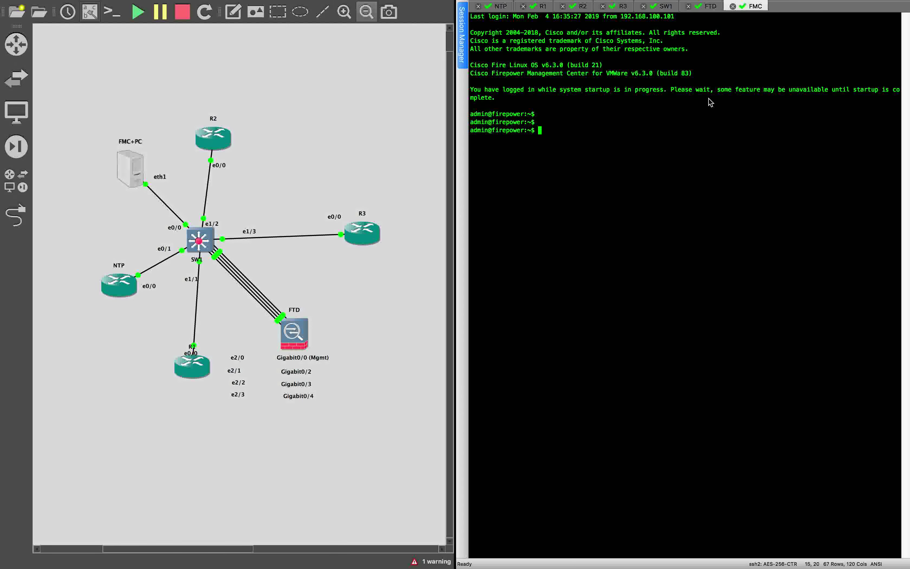
key("Return")
left_click(709, 11)
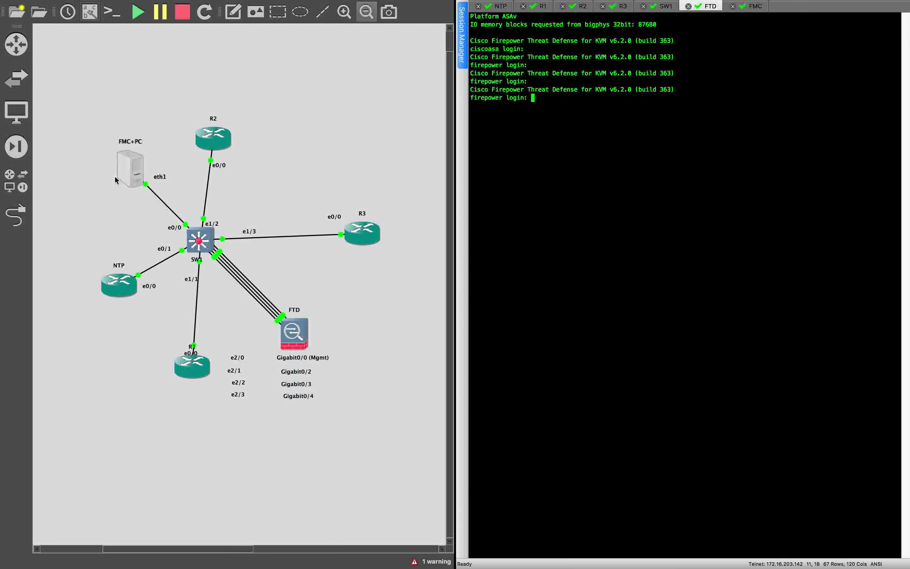
key("ctrl+Left")
key("ctrl+Right")
Return to the FMC session, then move to the incognito Chrome window
left_click(755, 7)
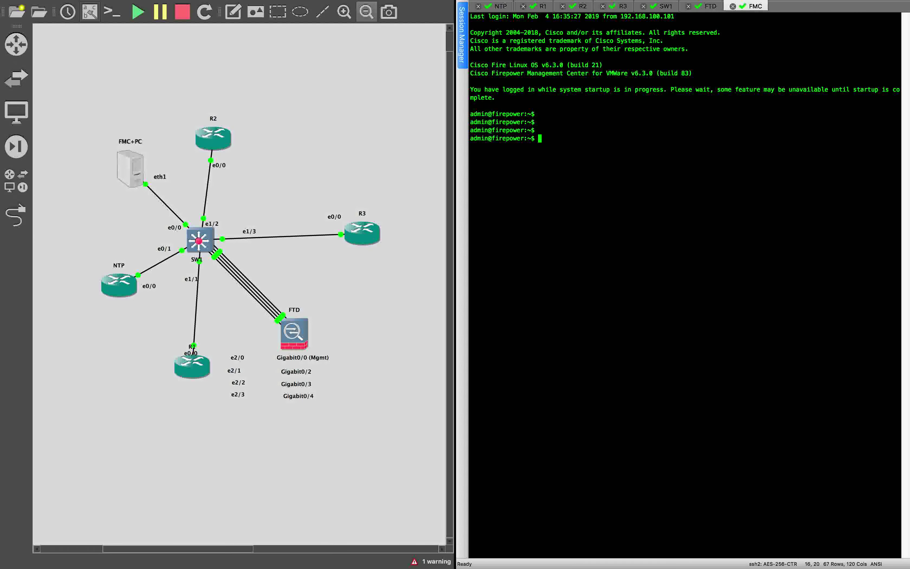
key("ctrl+Left")
key("ctrl+Right")
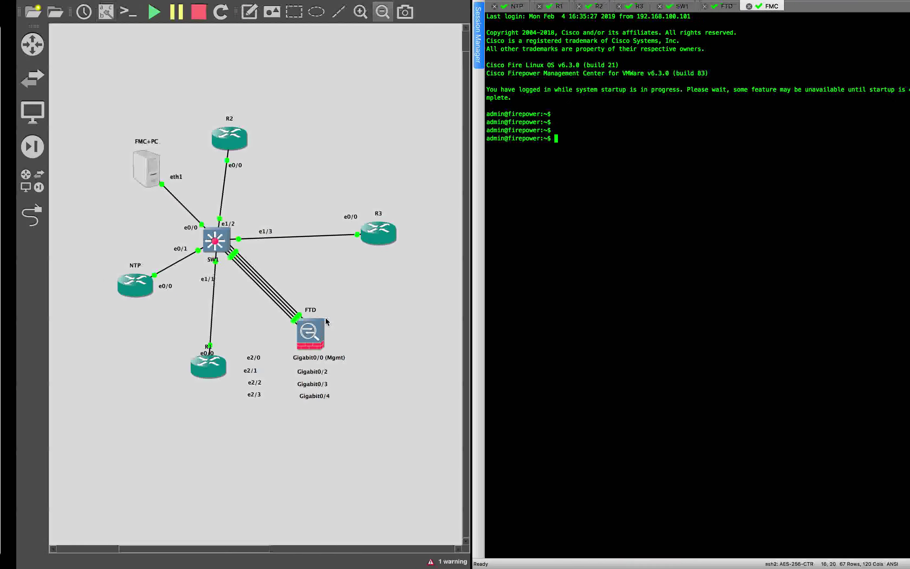
key("ctrl+Right")
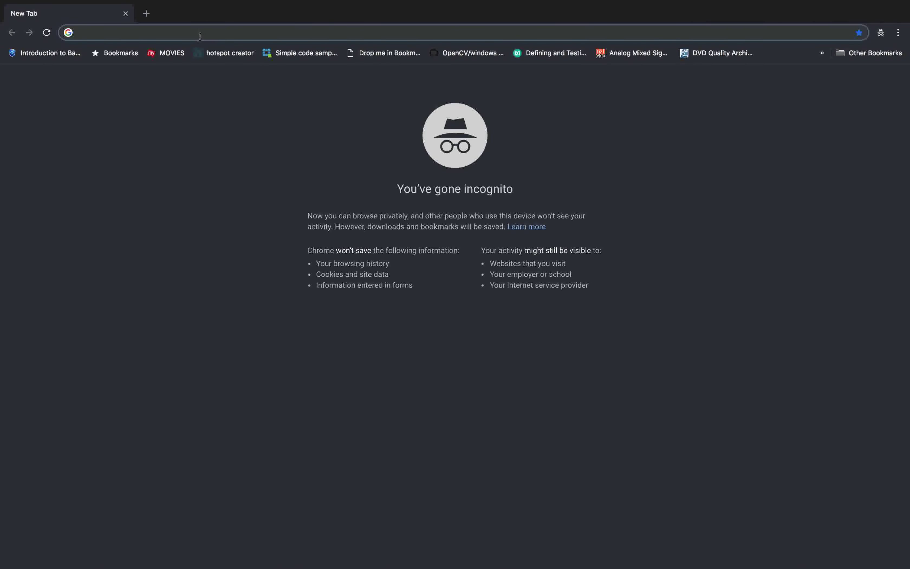
Log in to the FMC web GUI at 192.168.100.50 as admin
type("192.168.100.50")
key("Return")
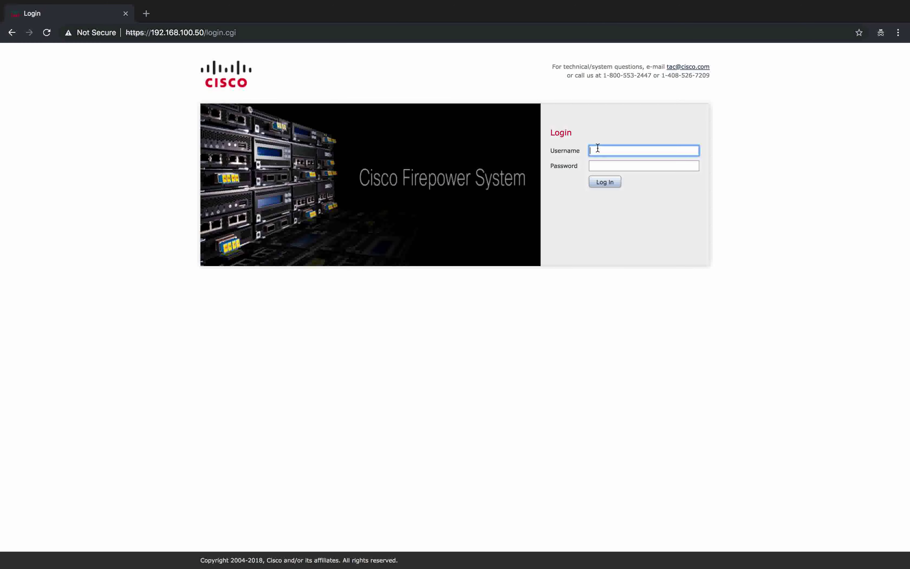
type("admin")
key("Tab")
type("*****")
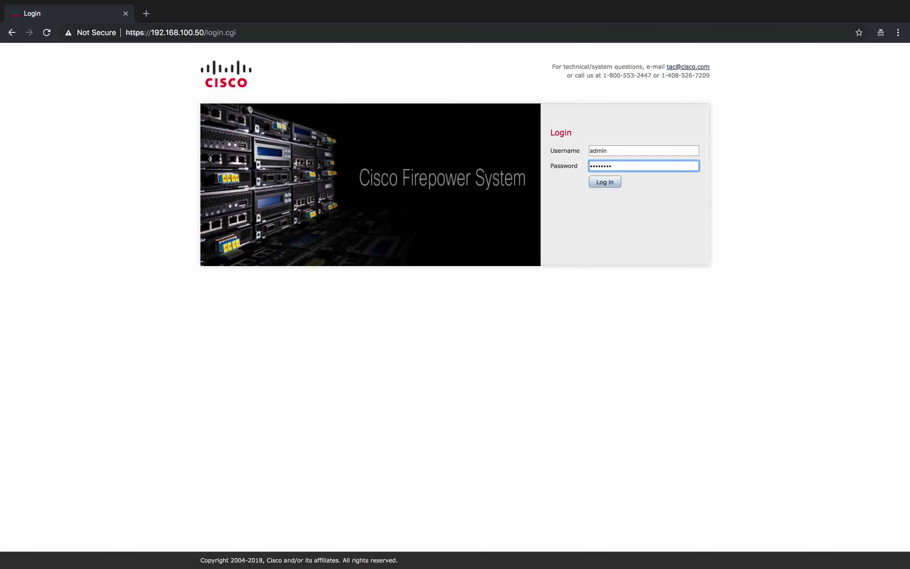
key("Return")
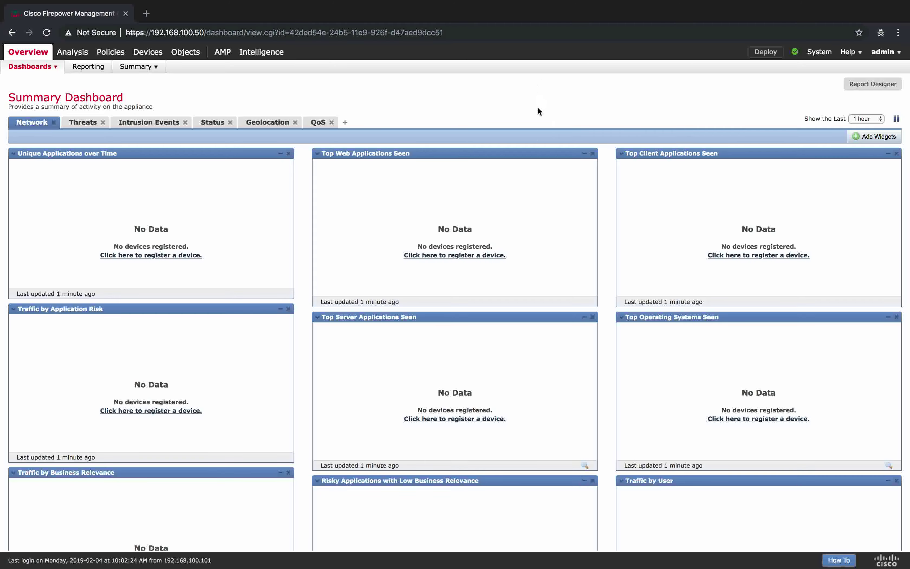
Check the dashboard shows no devices registered, then go back to the GNS3 lab space
key("ctrl+Left")
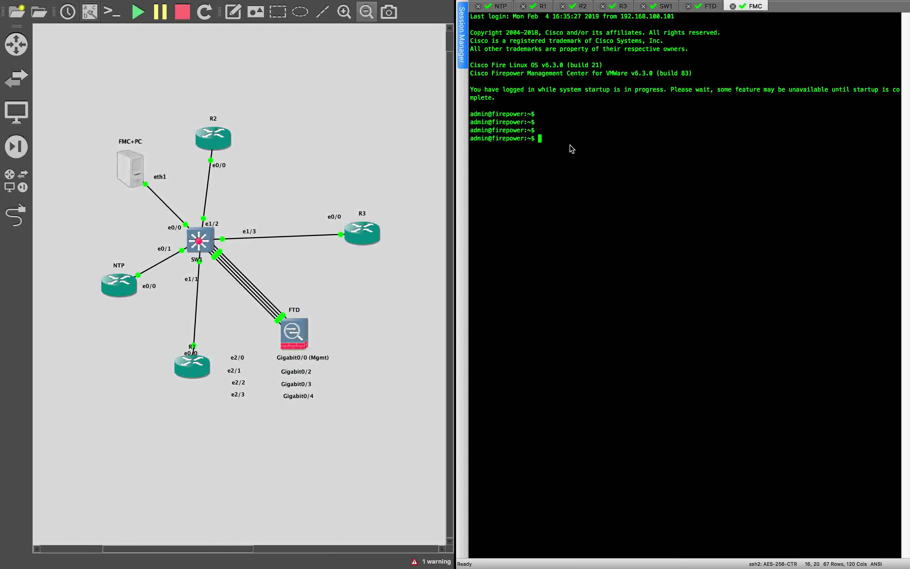
key("ctrl+Right")
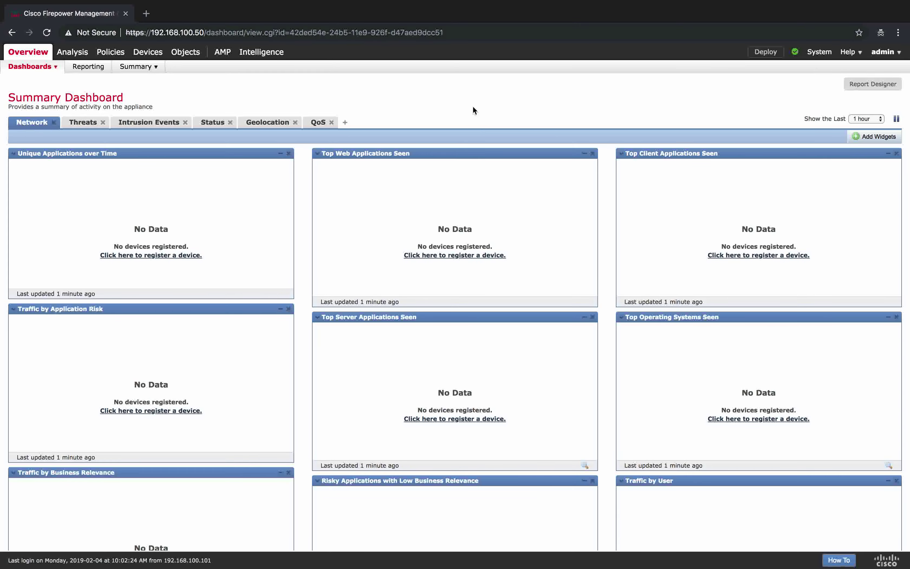
key("ctrl+Left")
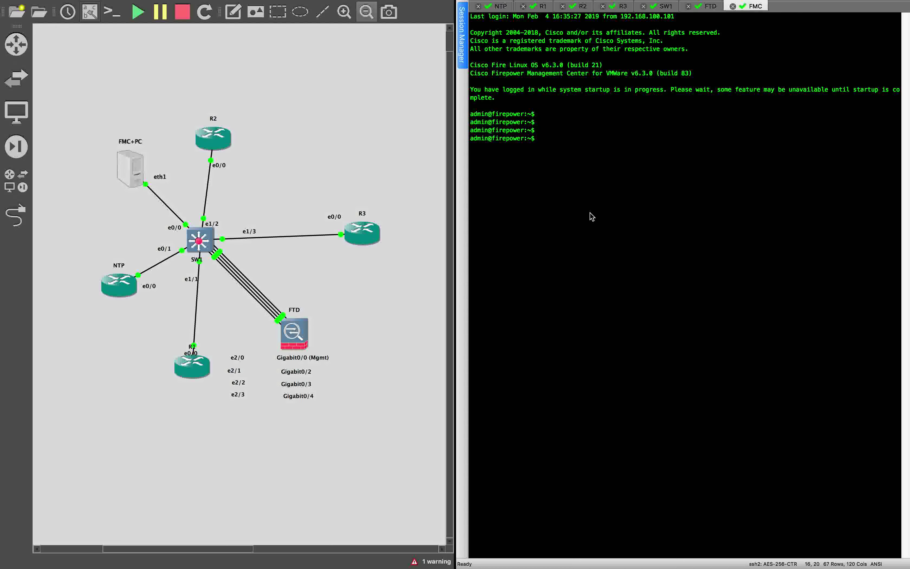
Log in to the FTD console as admin, retrying after the first failure, and display the EULA
left_click(705, 10)
type("admin")
key("Return")
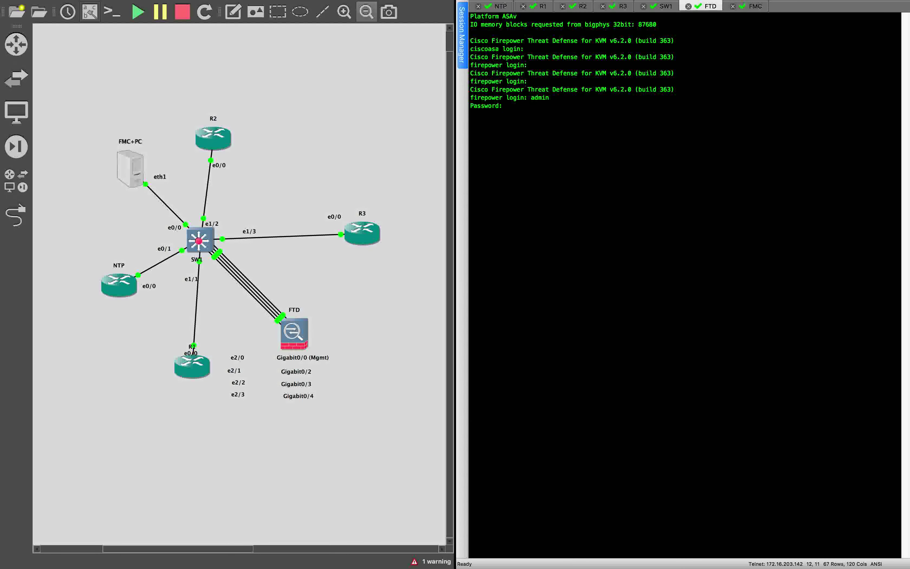
key("Return")
type("a")
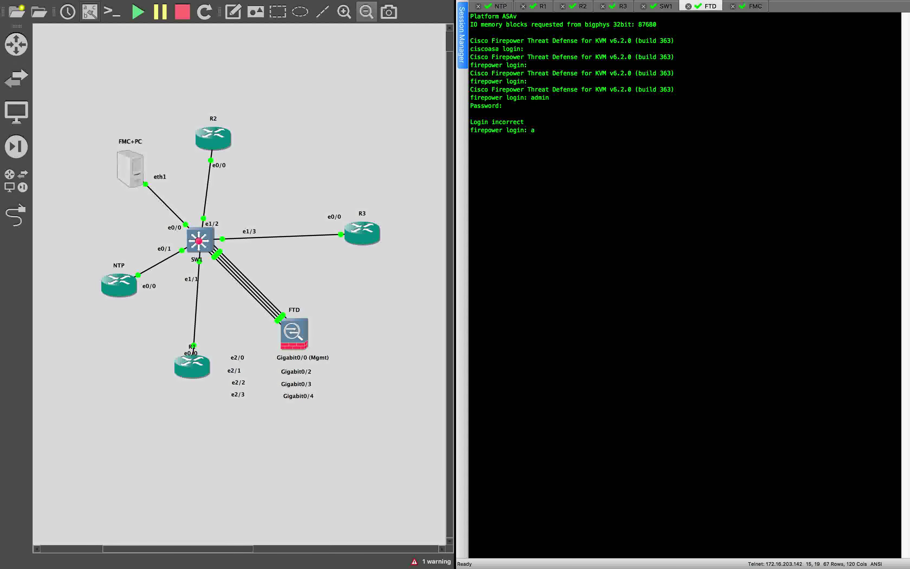
type("dmin")
key("Return")
key("Return")
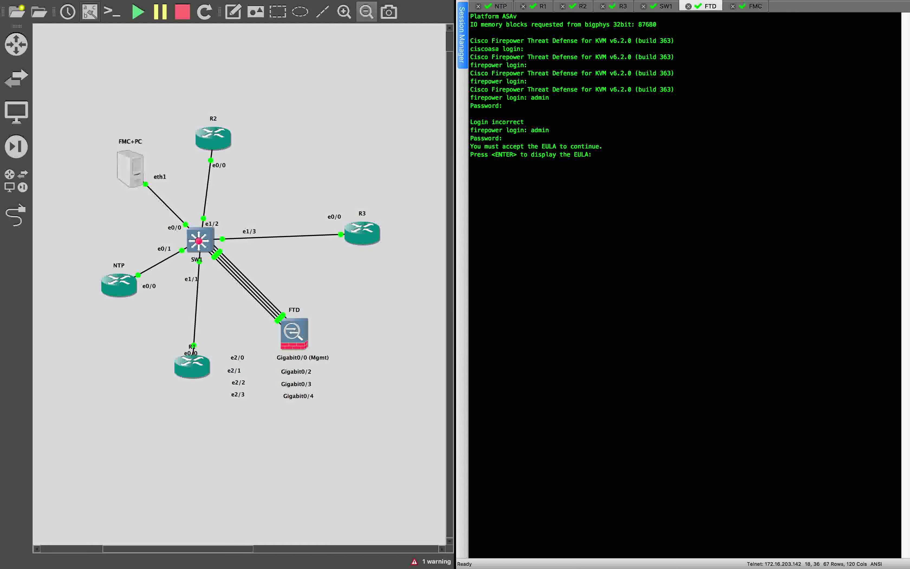
key("Return")
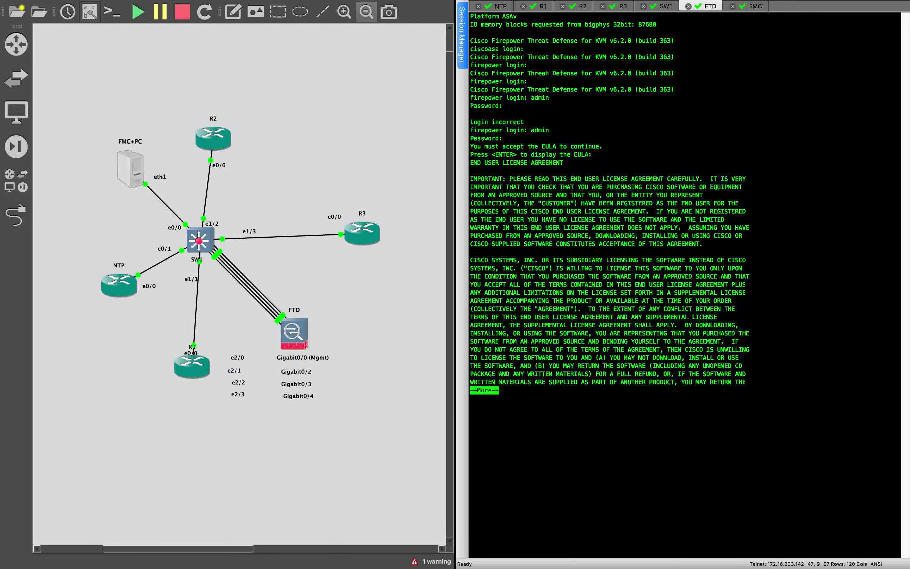
Page through and accept the FTD EULA, then log back in as admin
key("space")
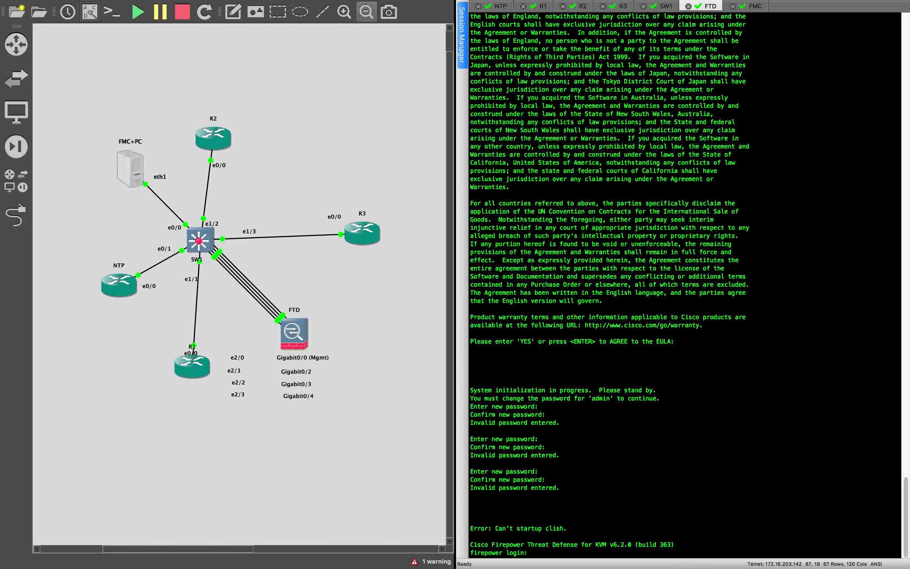
type("admin")
key("Return")
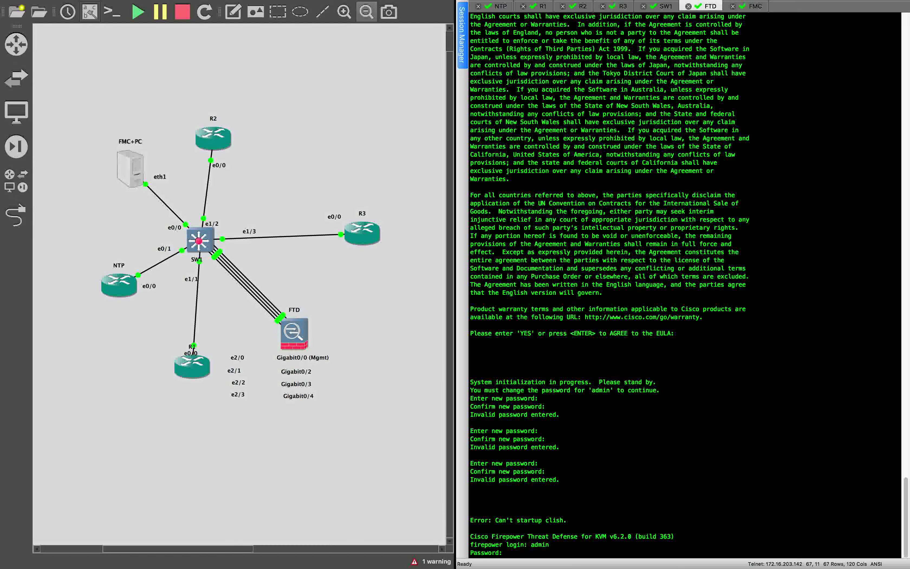
key("Return")
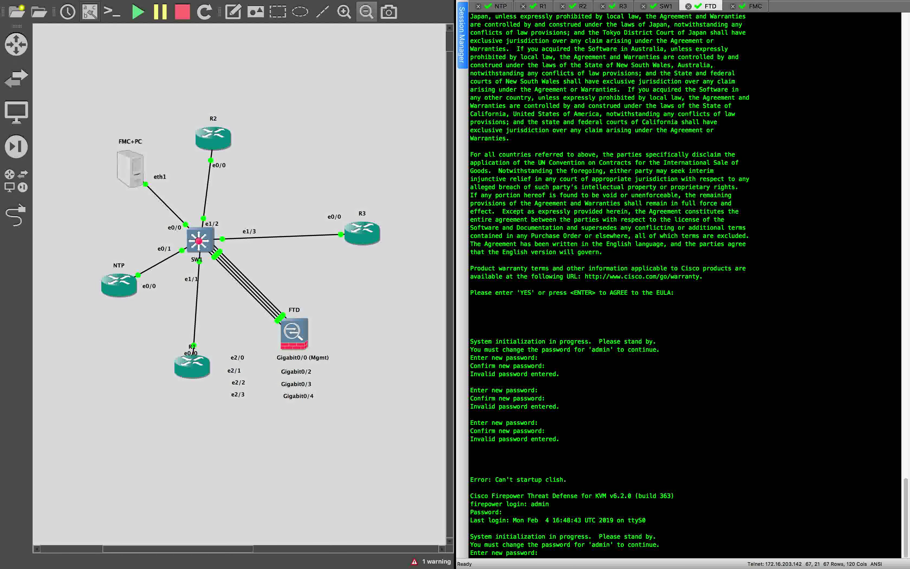
Enter and confirm a new admin password, then clear the FTD console screen
key("Return")
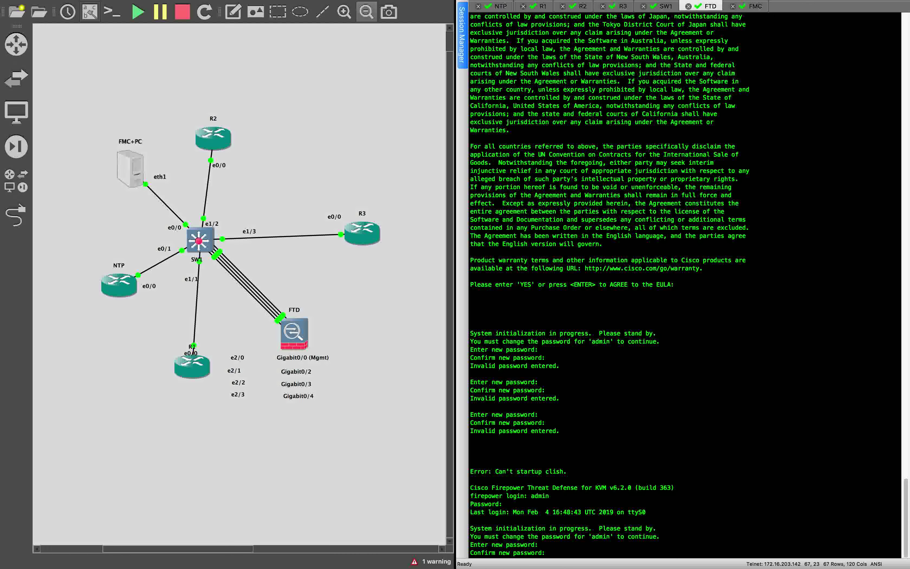
key("Return")
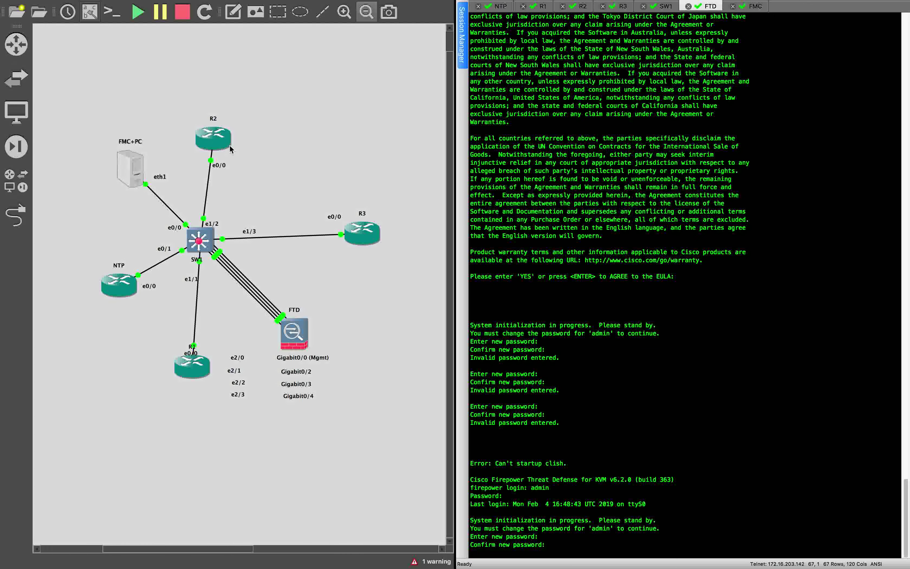
left_click(109, 11)
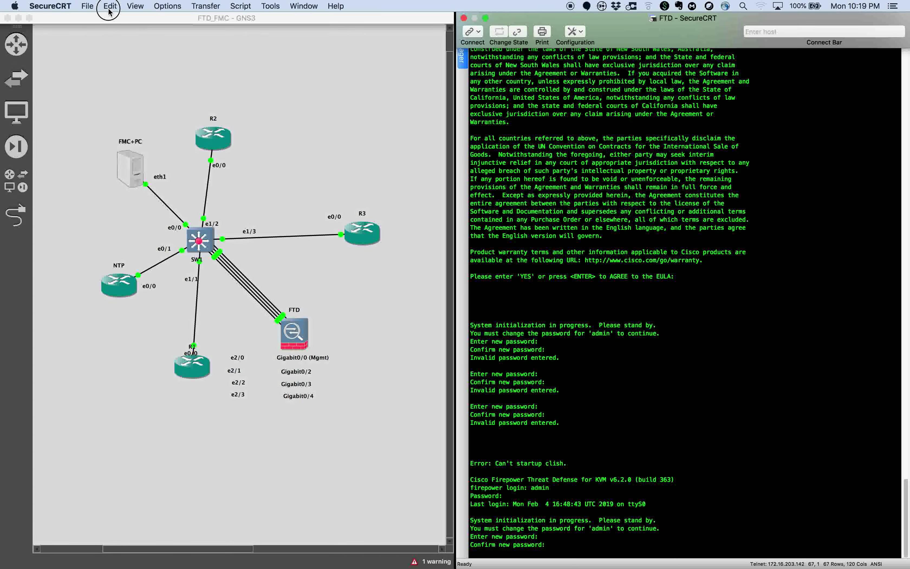
left_click(148, 140)
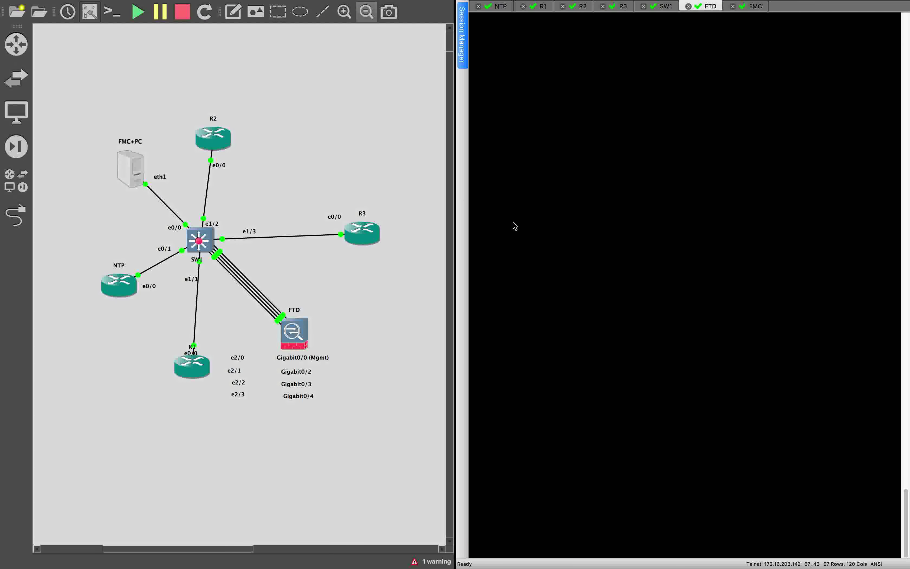
Skip IPv6 and set manual IPv4 192.168.100.52, mask 255.255.255.0, gateway 192.168.100.1
type("y")
key("Return")
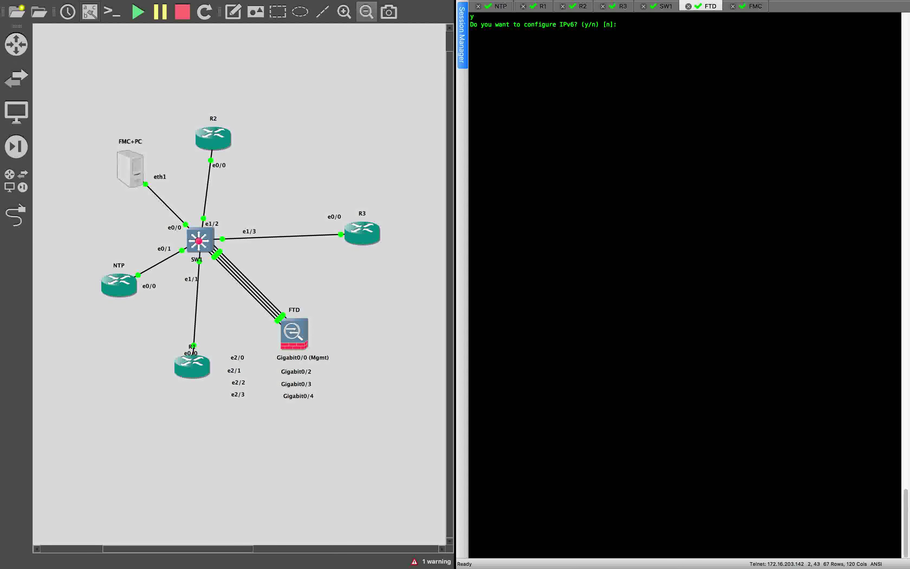
type("n")
key("Return")
type("manually? (dhcp/manual) [manual]: manual")
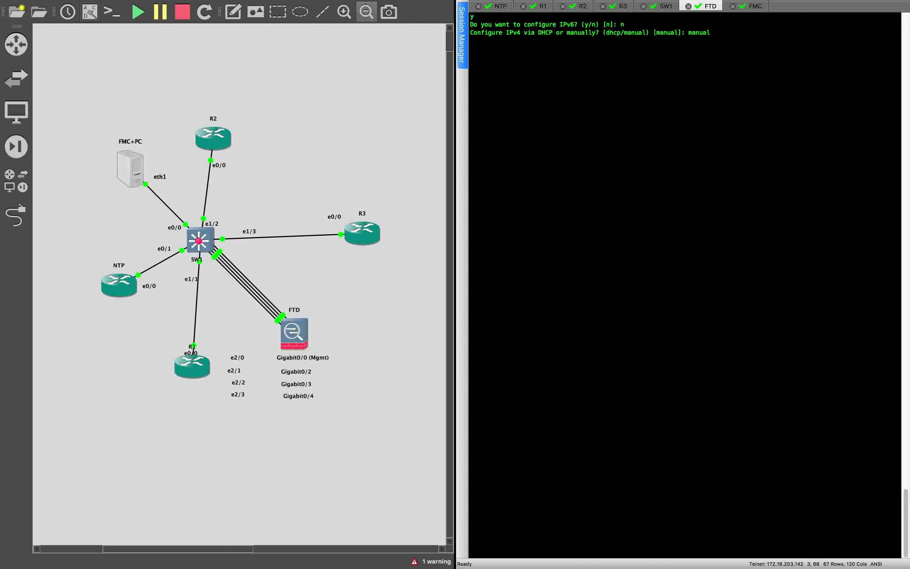
key("Return")
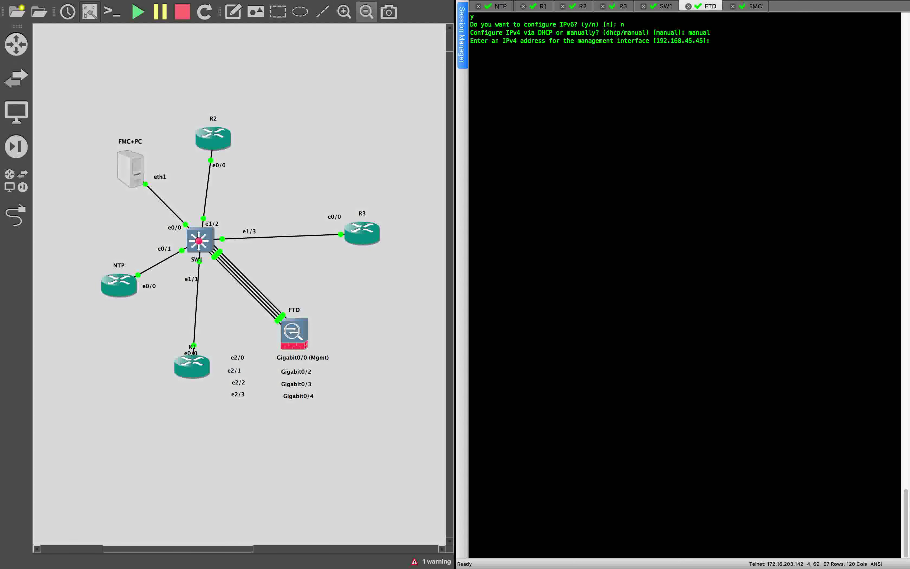
type("192.168.100.52")
key("Return")
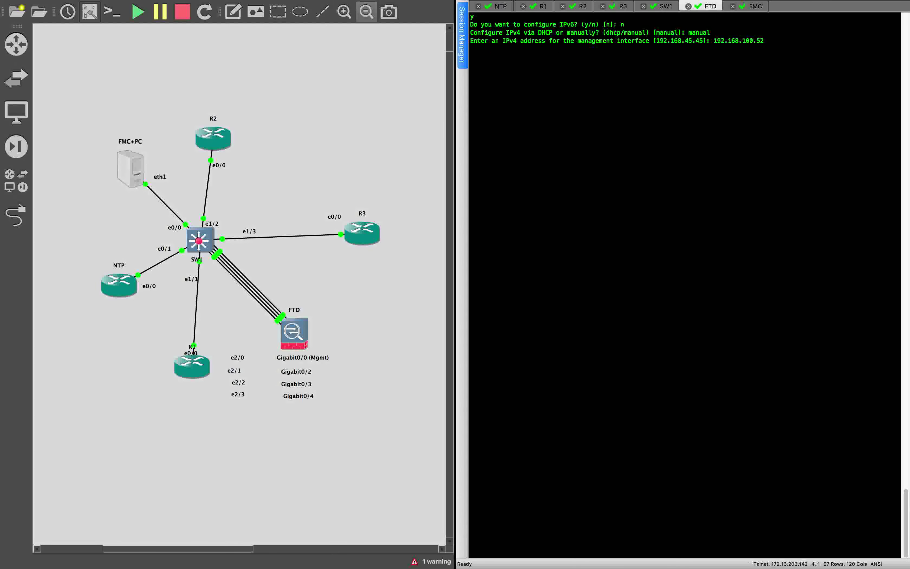
type("255.255.25")
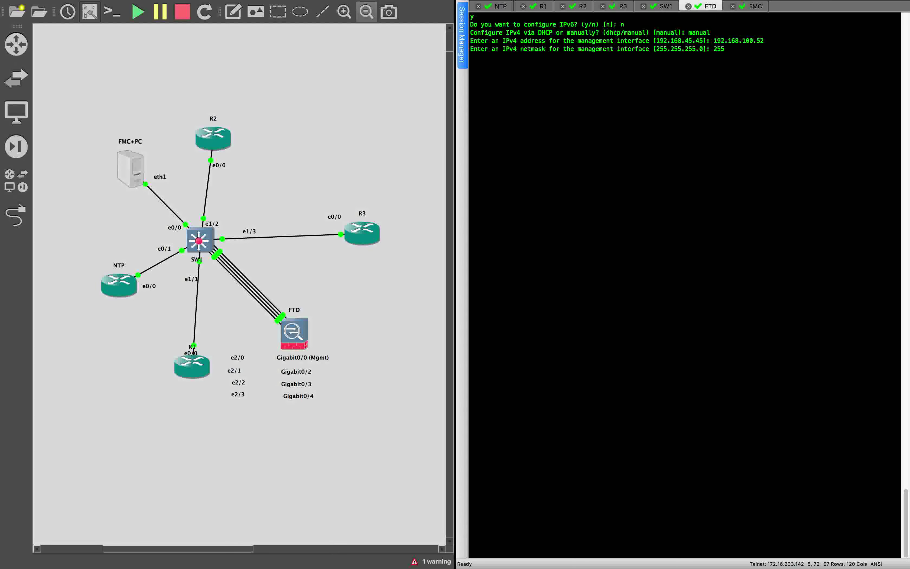
type("5.0")
key("Return")
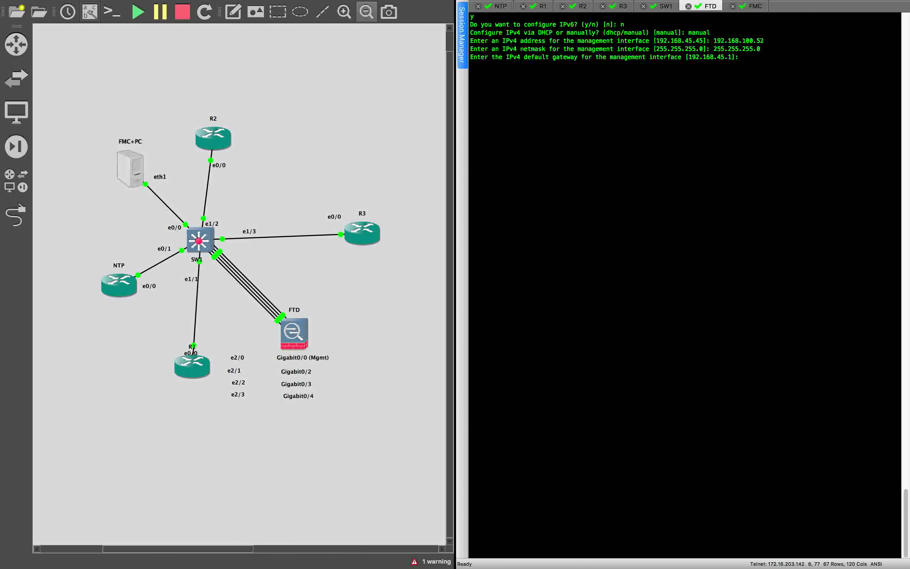
type("192.168.100.1")
key("Return")
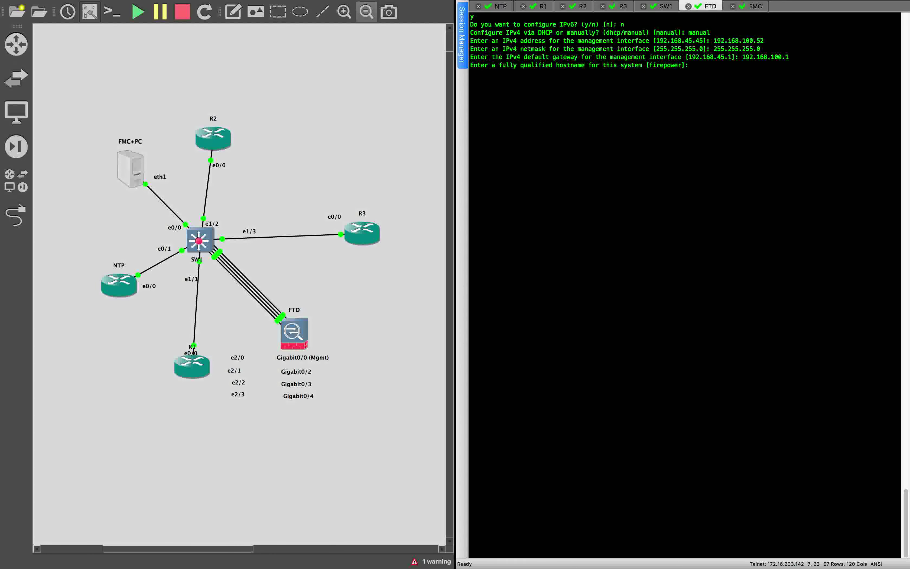
Set the hostname to FTD and answer none for DNS servers and search domains
type("FDV")
key("BackSpace")
key("BackSpace")
key("Return")
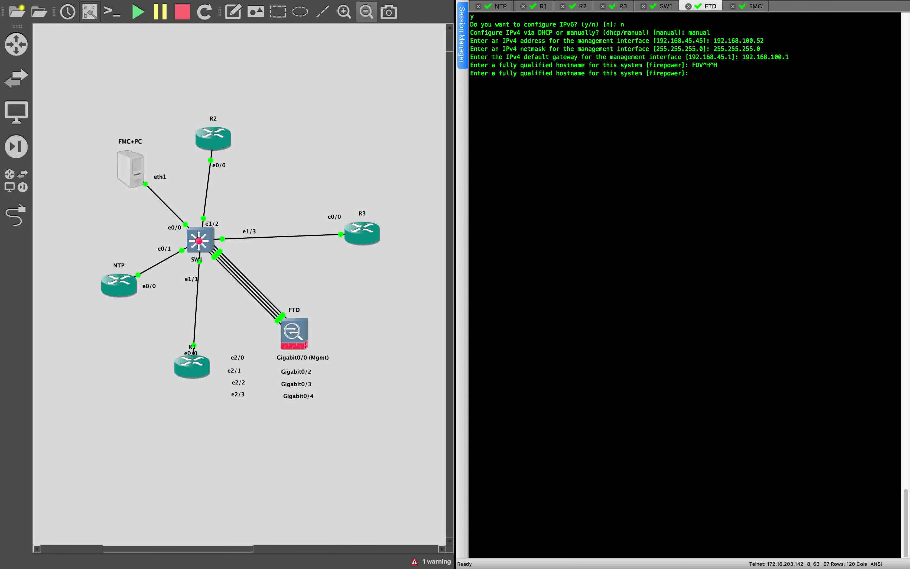
type("FTD")
key("Return")
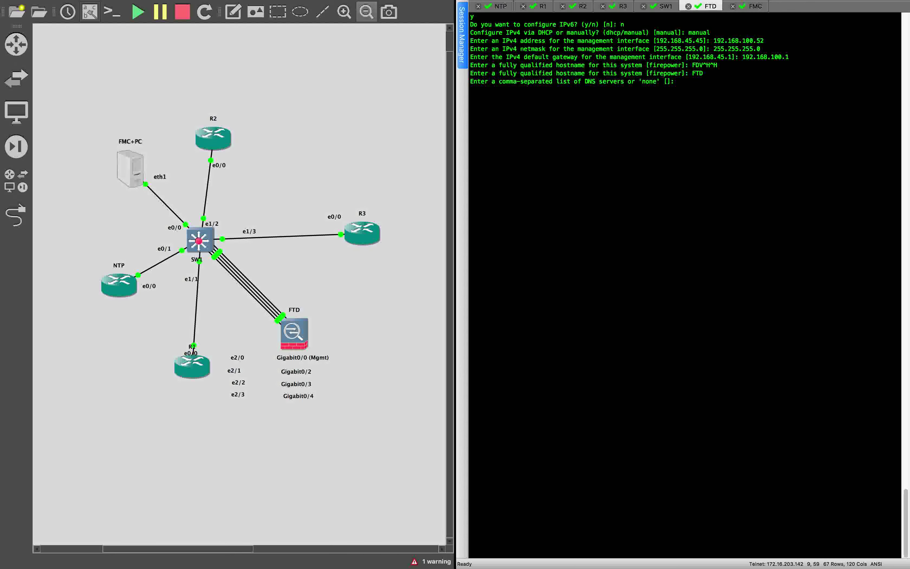
type("none")
key("Return")
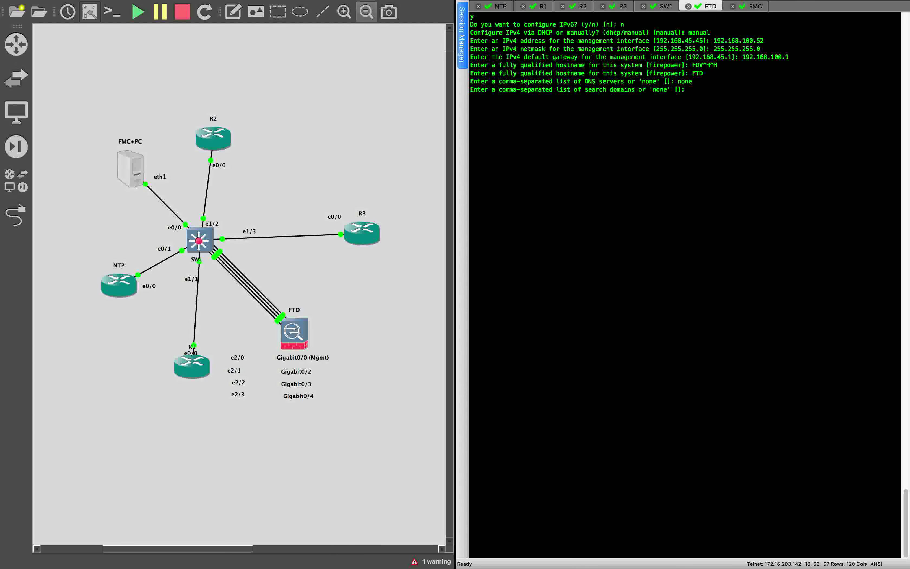
type("m")
key("BackSpace")
key("Return")
type("none")
key("Return")
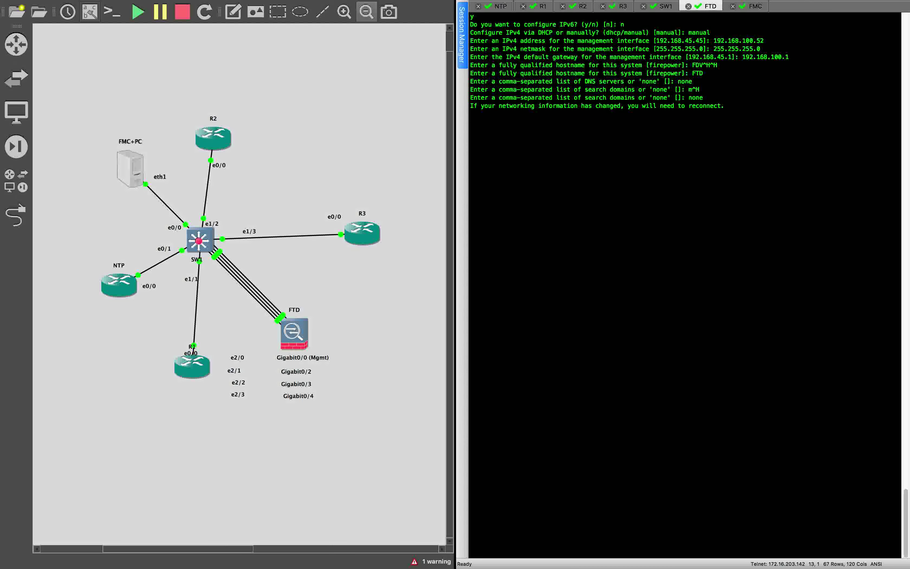